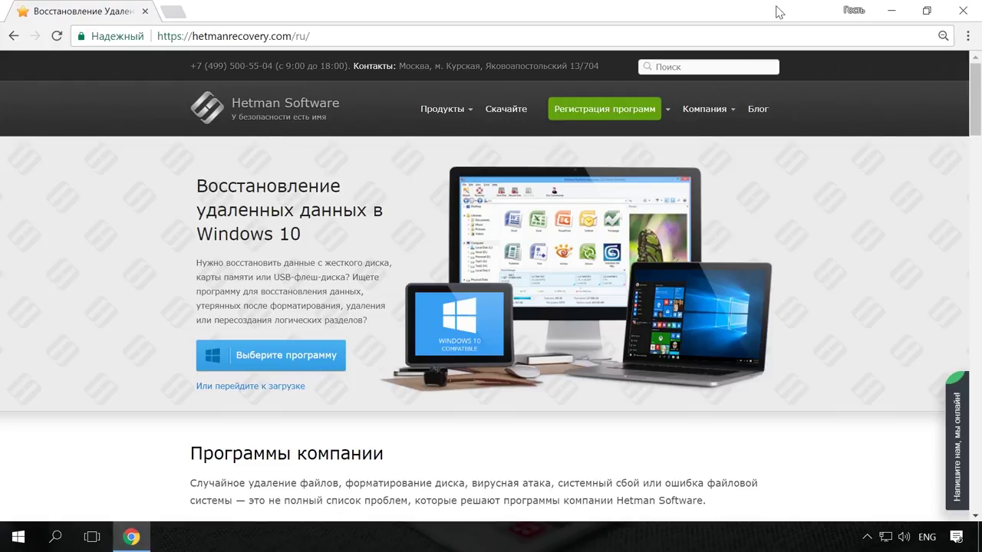
- Open the Partition Recovery product page from the Продукты menu
mouse_move(466, 115)
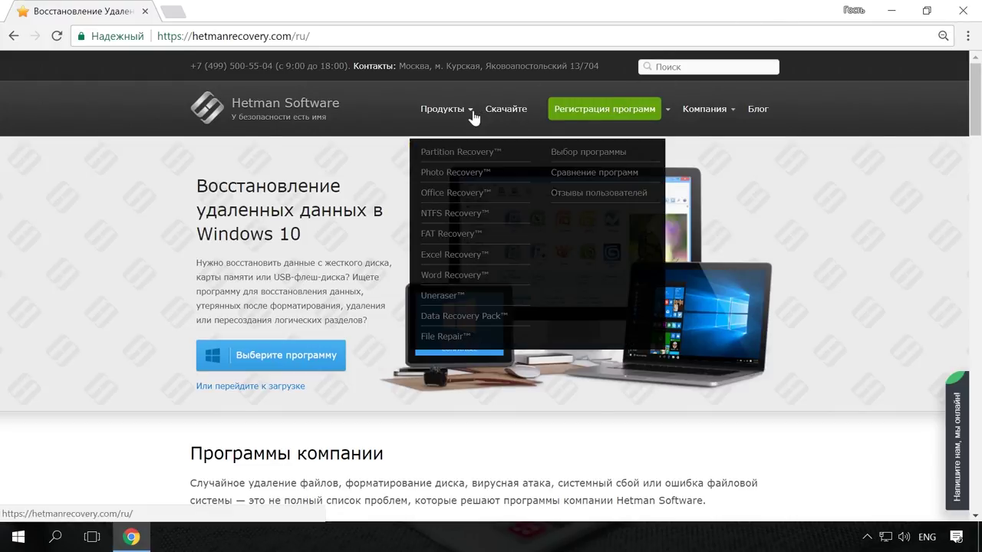
click(482, 156)
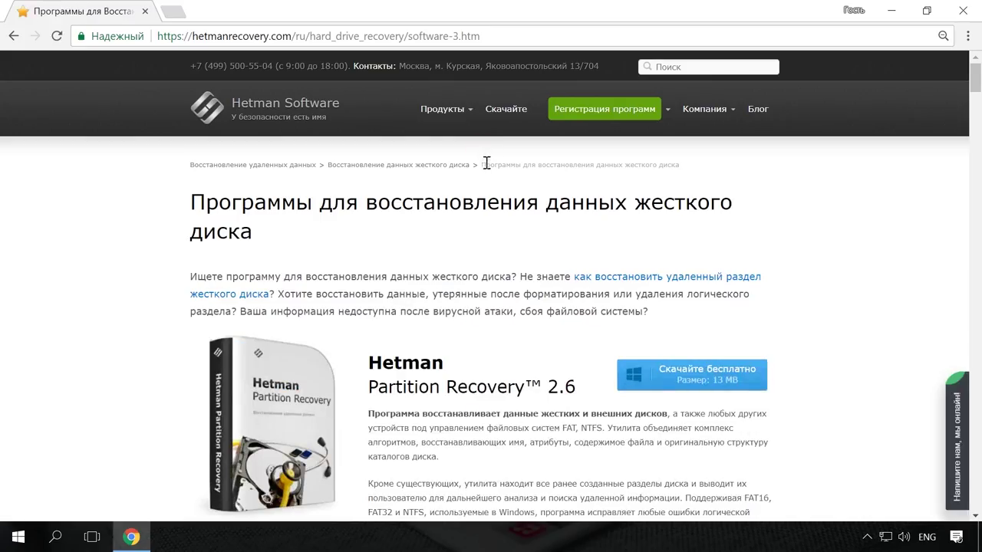
scroll(486, 164, down, 1)
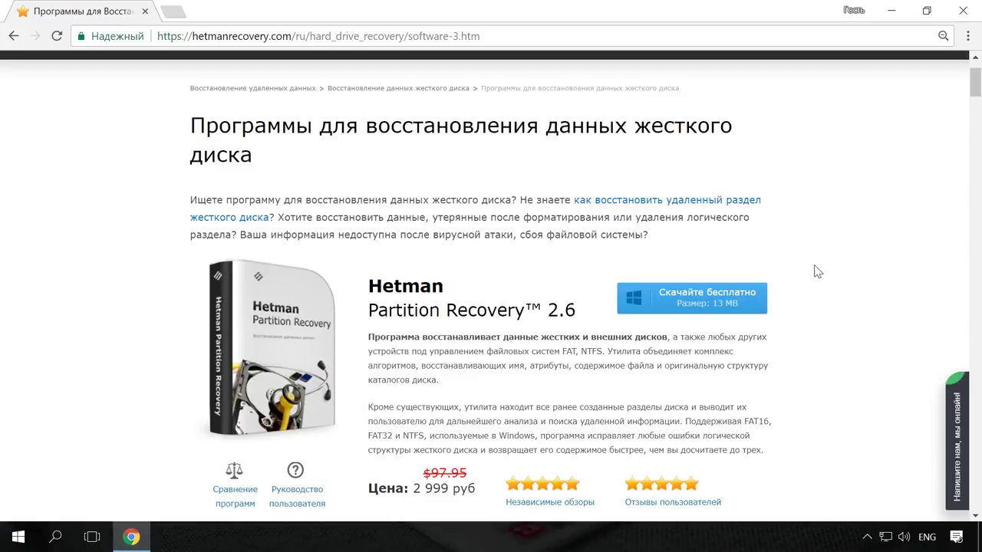
scroll(816, 273, up, 1)
- Go to the Hetman Software blog and scroll through its posts
click(758, 108)
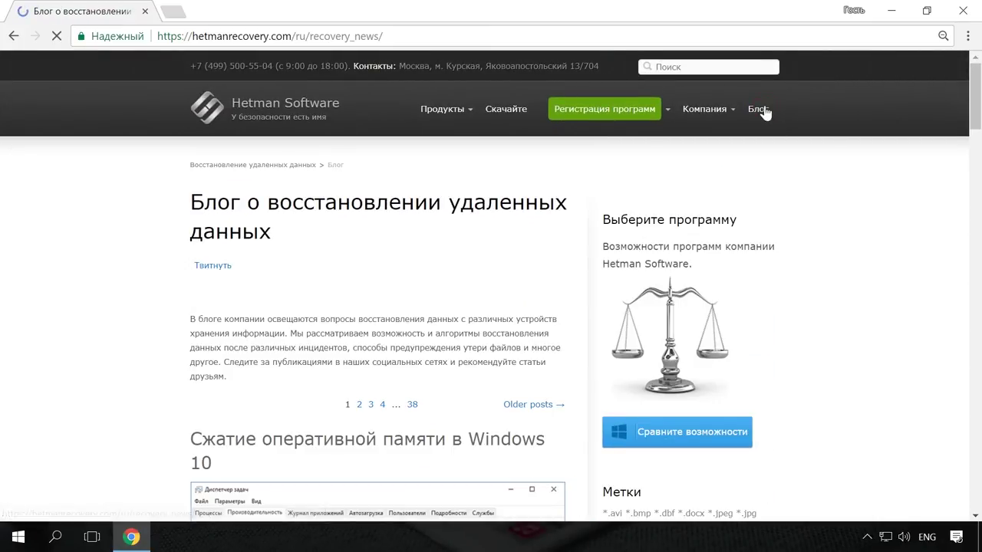
scroll(842, 184, down, 3)
scroll(841, 199, down, 3)
scroll(842, 202, down, 1)
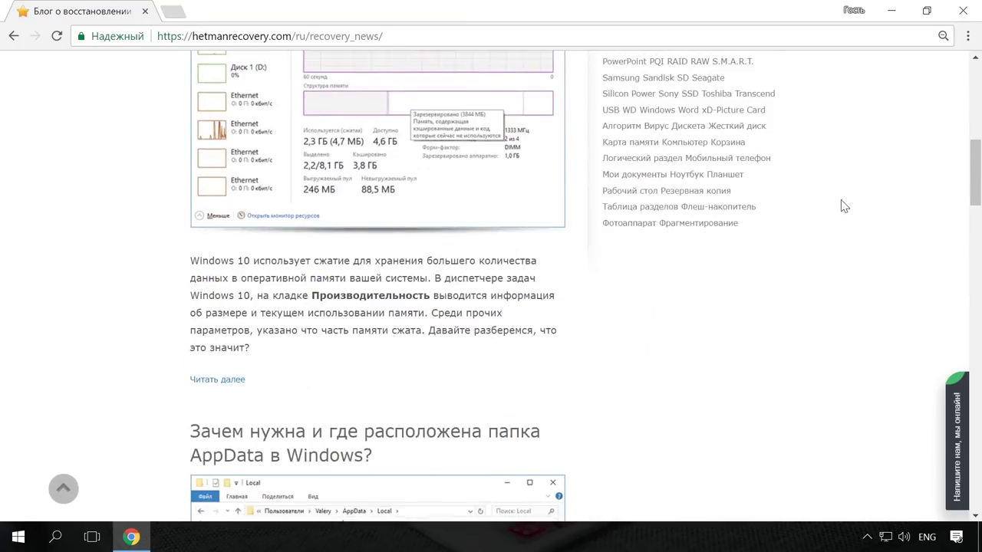
scroll(844, 205, down, 4)
scroll(842, 205, down, 4)
scroll(553, 192, down, 1)
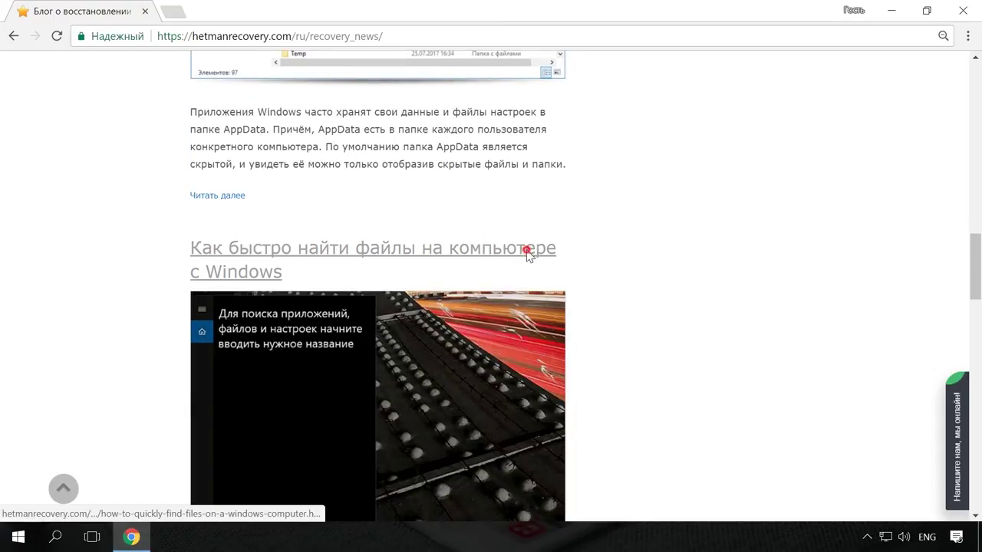
- Open the 'Как быстро найти файлы на компьютере с Windows' article and the chat panel
click(526, 252)
scroll(544, 255, down, 1)
scroll(566, 252, down, 2)
scroll(567, 249, down, 2)
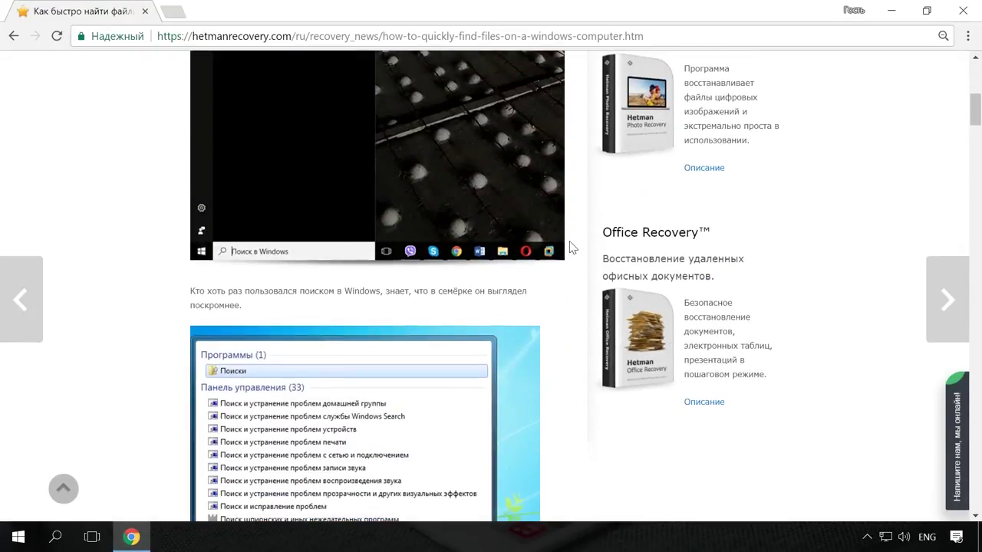
scroll(571, 245, up, 4)
scroll(570, 246, up, 1)
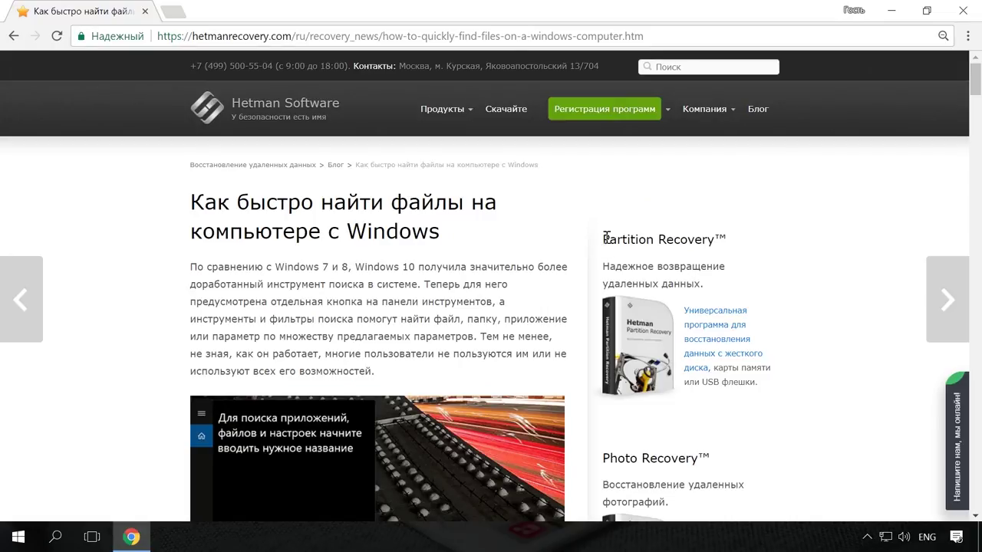
click(955, 430)
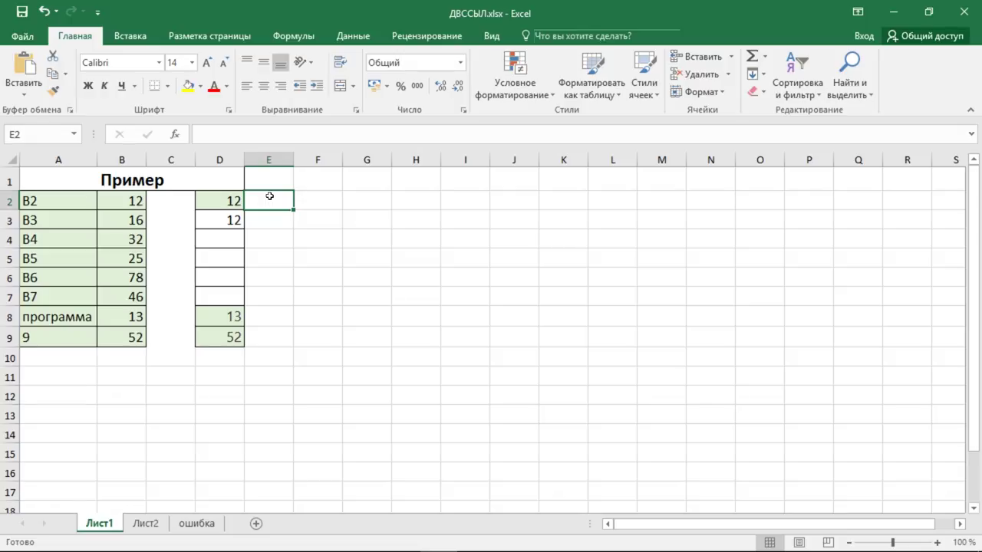
- Inspect A2 (text B2), B2 (value 12) and D2's =ДВССЫЛ(A2;ИСТИНА) formula
click(85, 203)
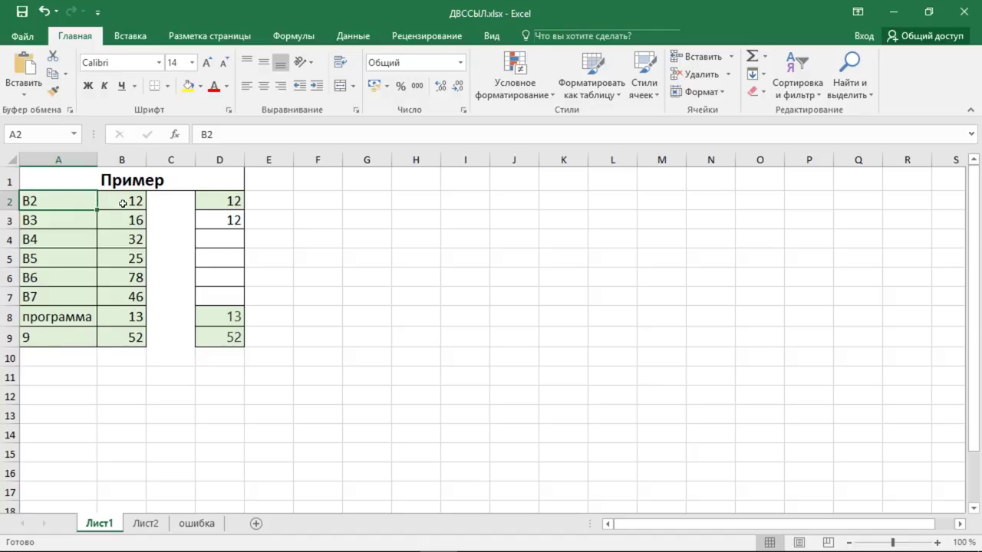
click(122, 202)
click(235, 205)
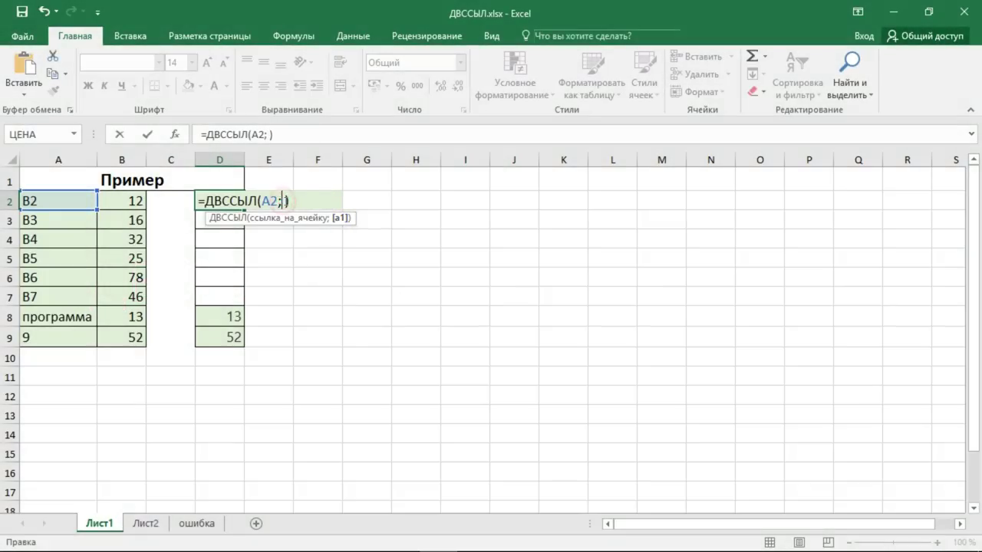
- Compare ДВССЫЛ's second-argument options ИСТИНА (A1 style) and ЛОЖЬ (R1C1 style) in D2
click(284, 201)
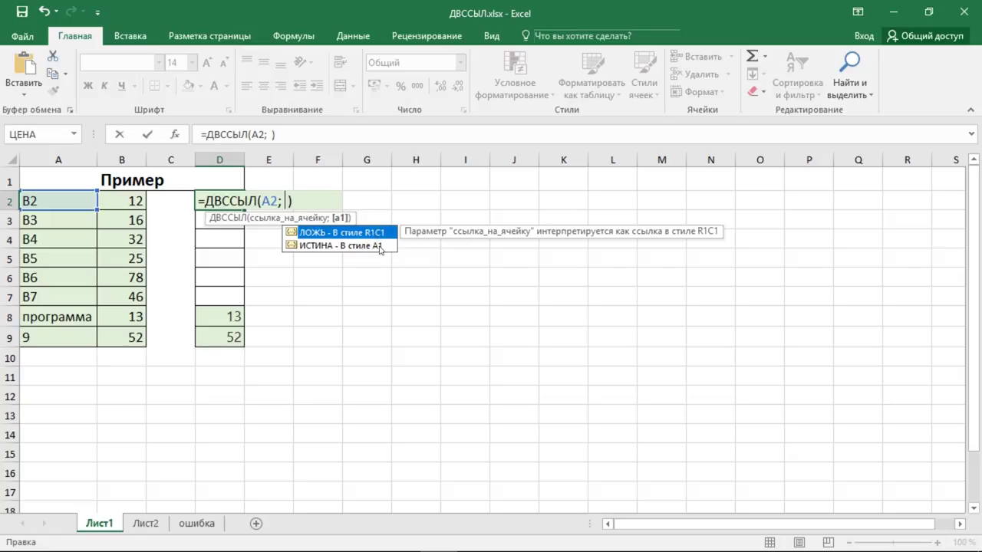
click(382, 246)
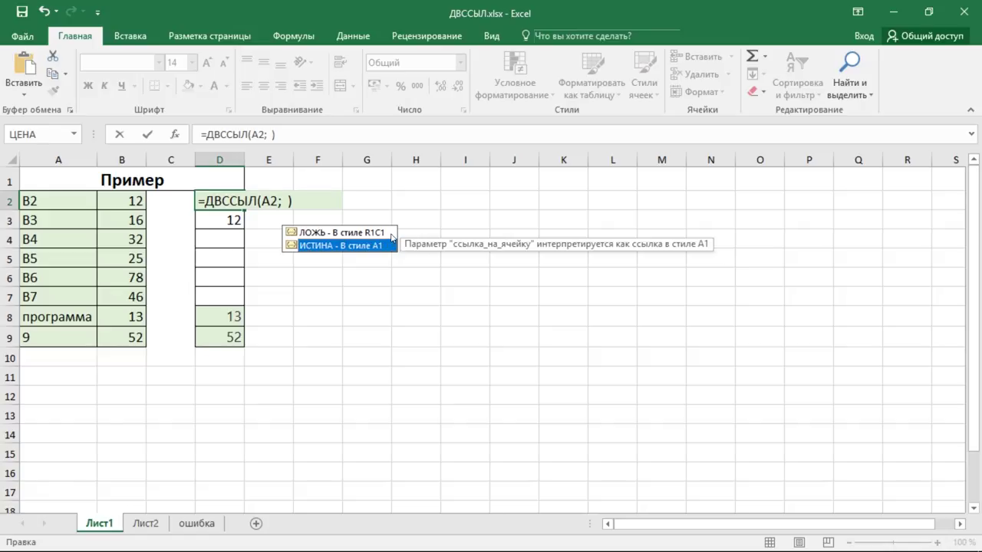
click(392, 237)
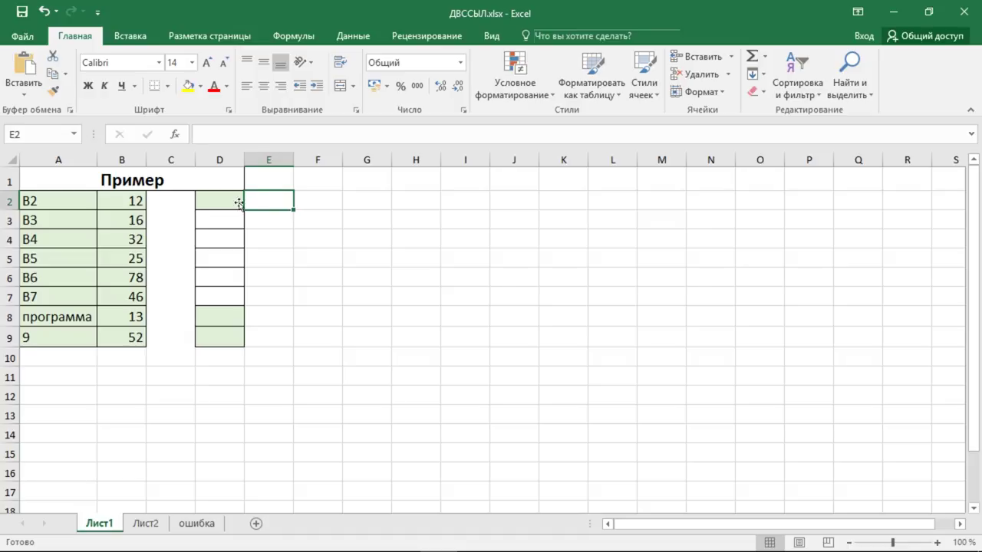
click(41, 201)
drag(53, 218, 146, 338)
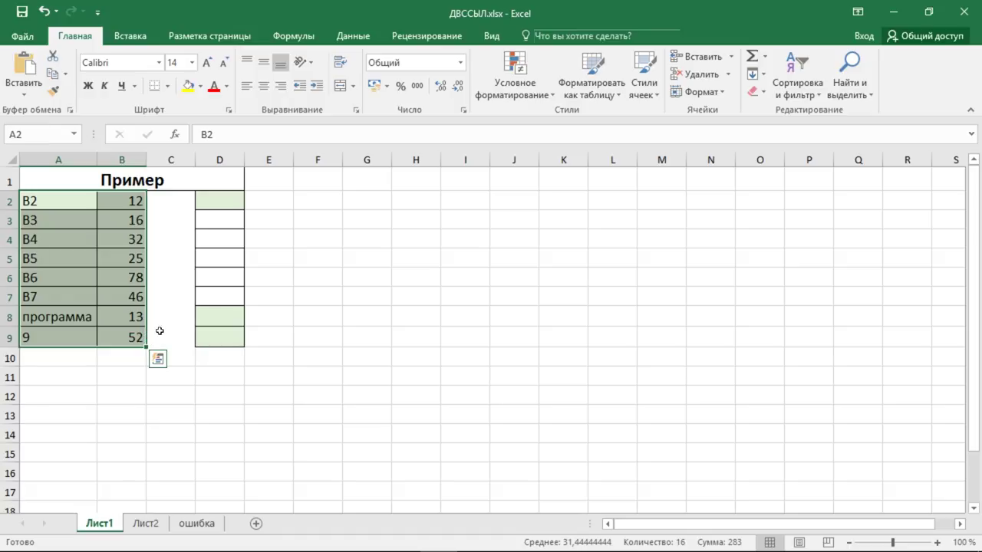
click(126, 203)
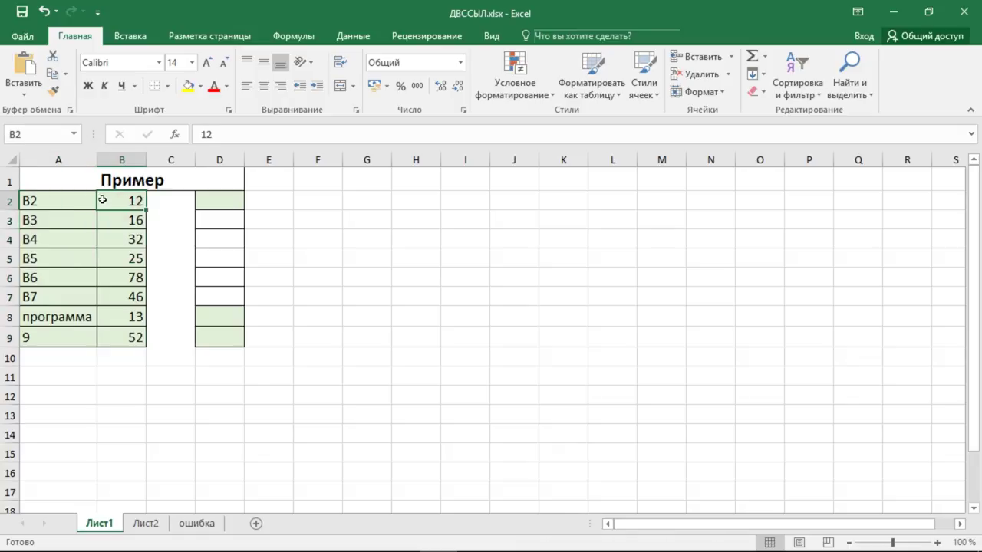
click(59, 203)
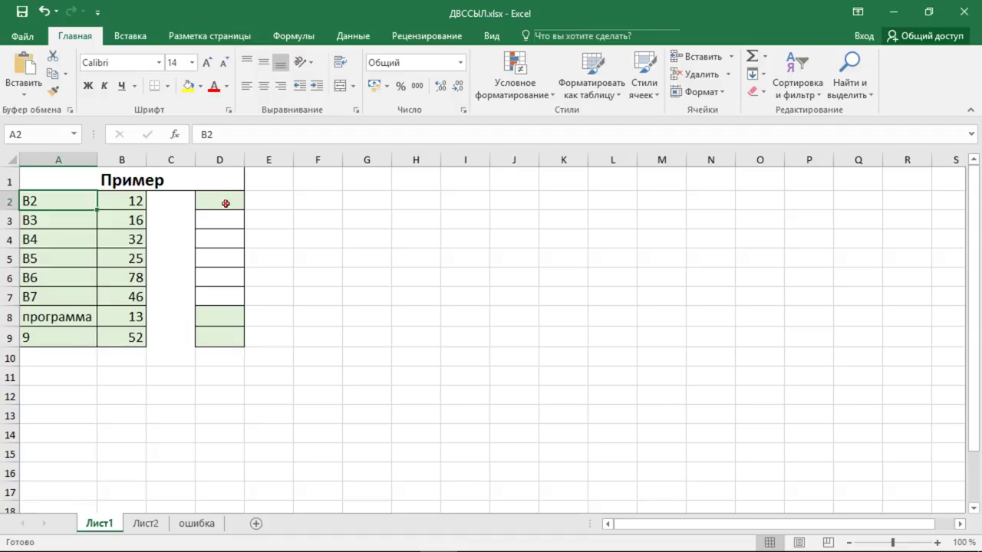
click(226, 202)
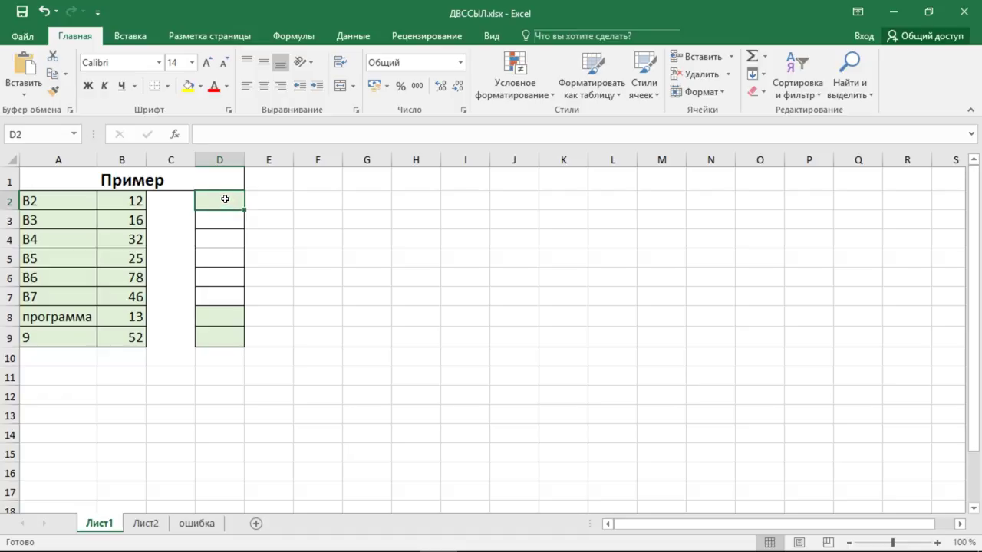
- Enter =ДВССЫЛ(A2) in D2 so it returns 12 from B2
text(=д)
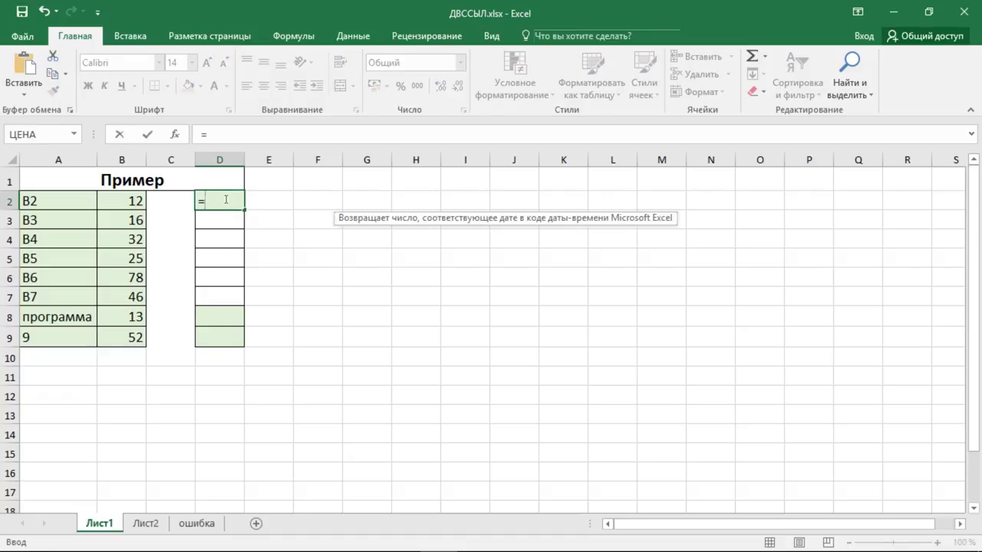
text(всс)
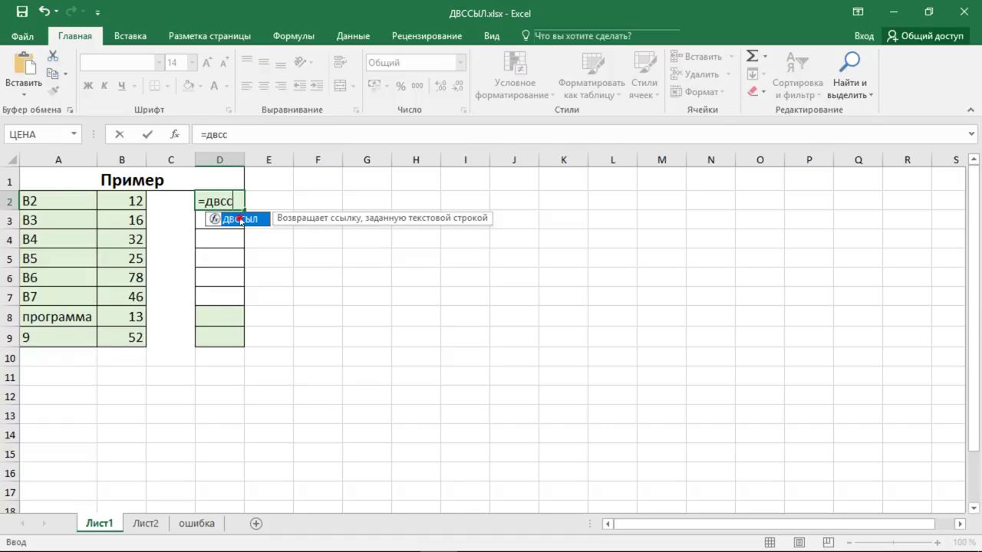
double_click(238, 219)
click(59, 203)
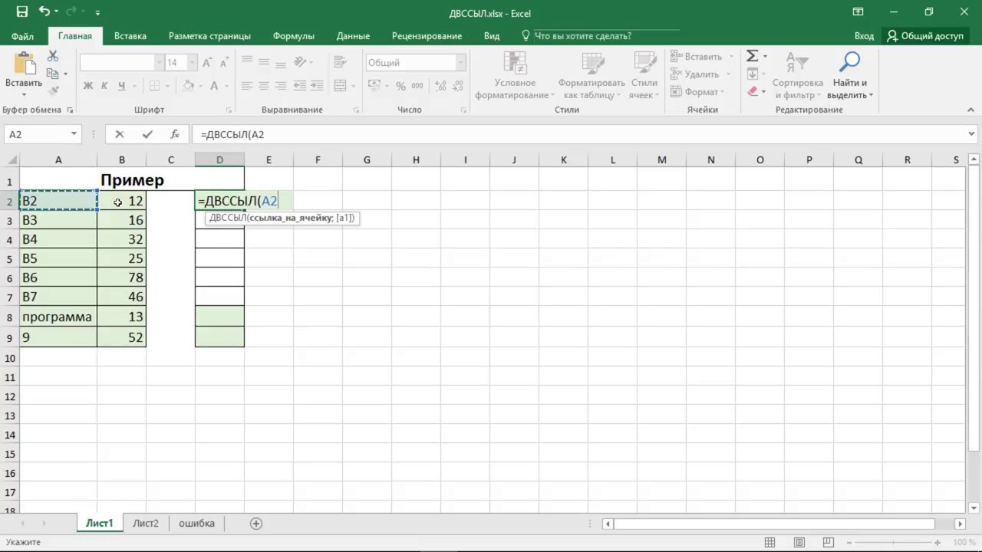
key(Return)
click(235, 200)
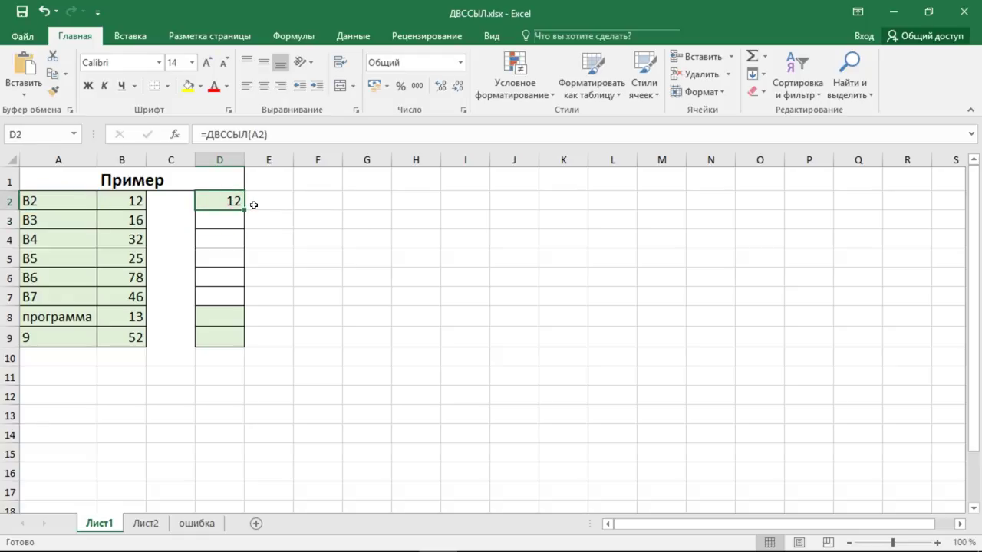
click(132, 316)
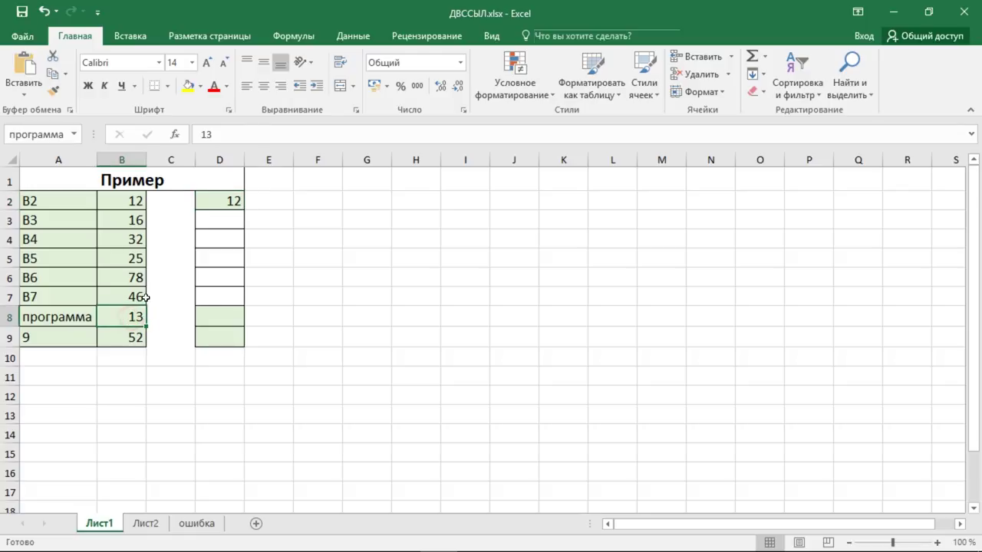
- Enter =ДВССЫЛ(A8) in D8, pointing at the cell named программа
click(65, 135)
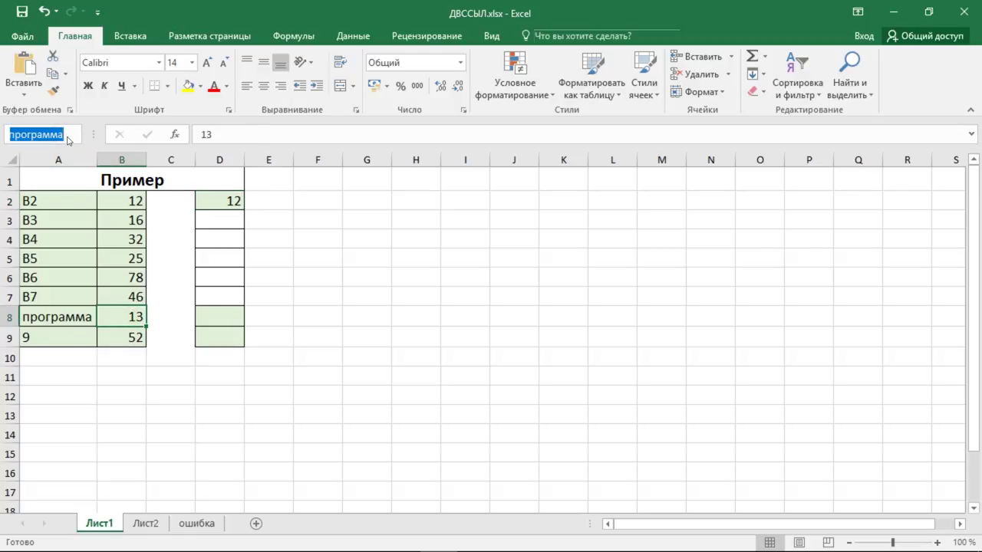
click(75, 316)
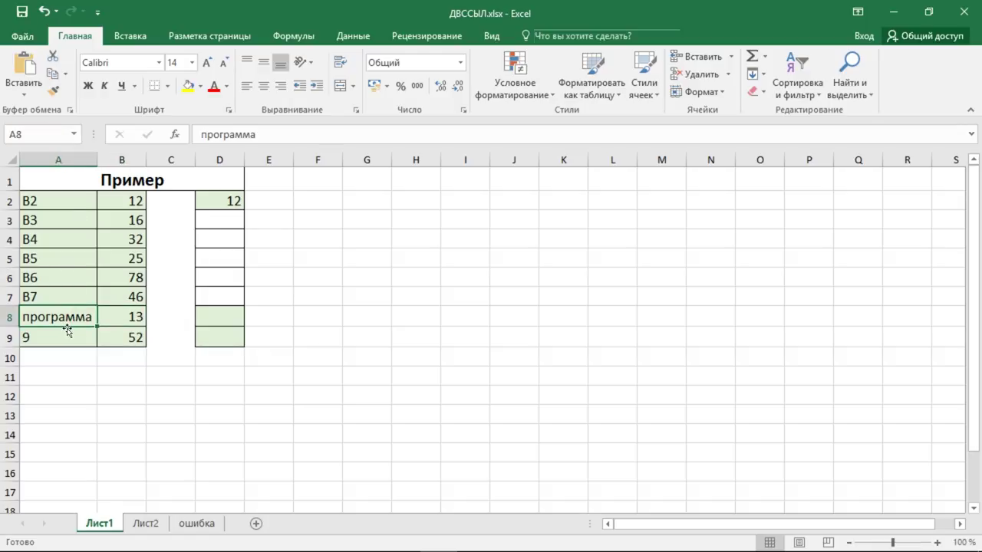
click(222, 315)
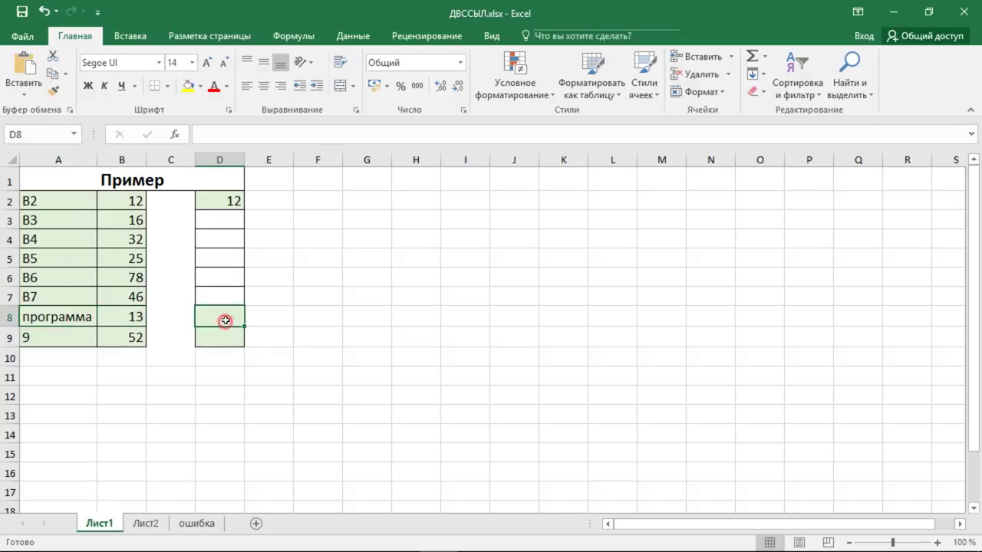
text(=)
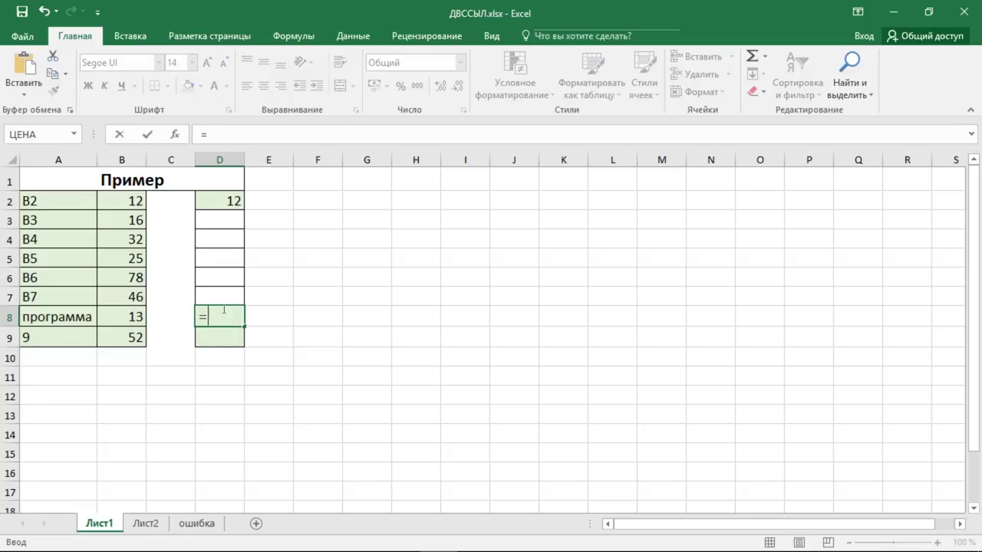
text(двсс)
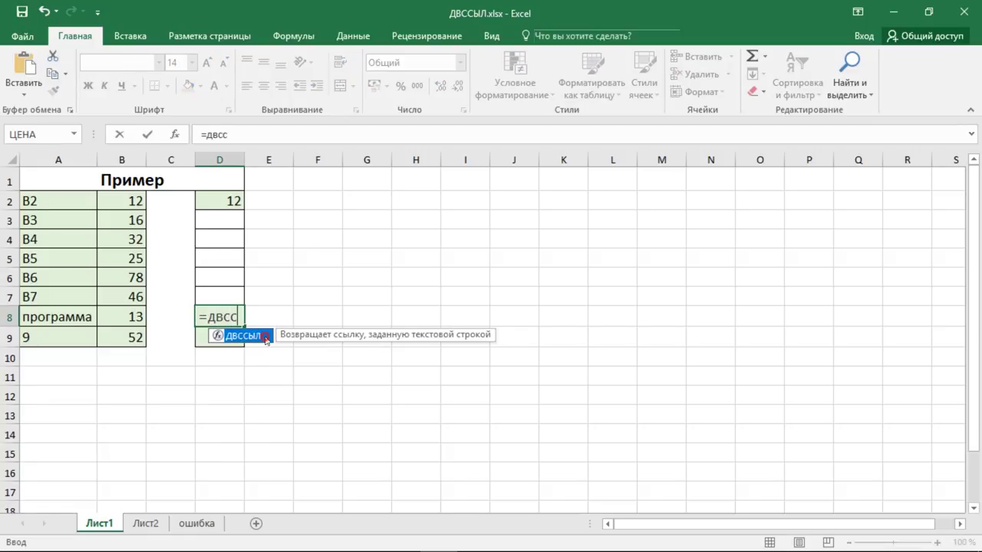
double_click(263, 337)
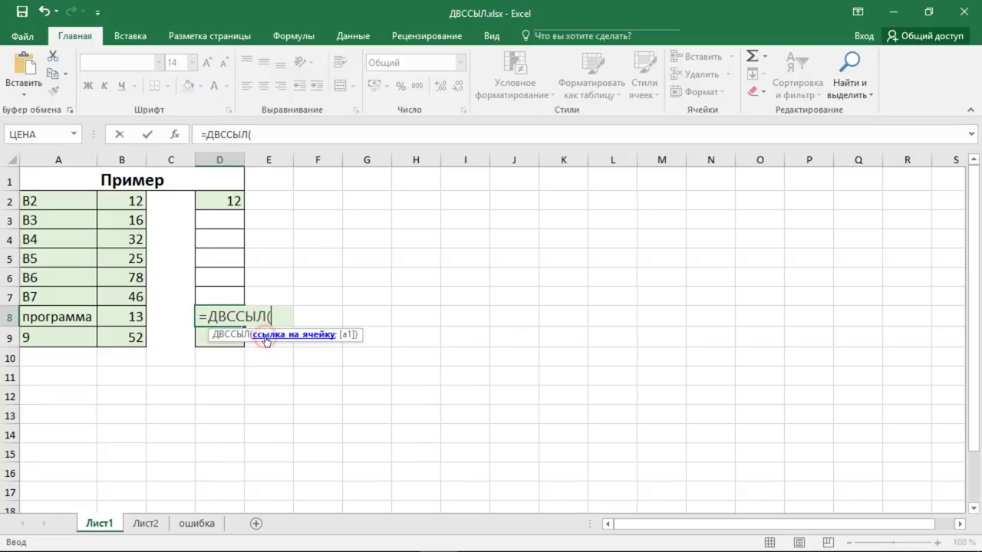
click(82, 318)
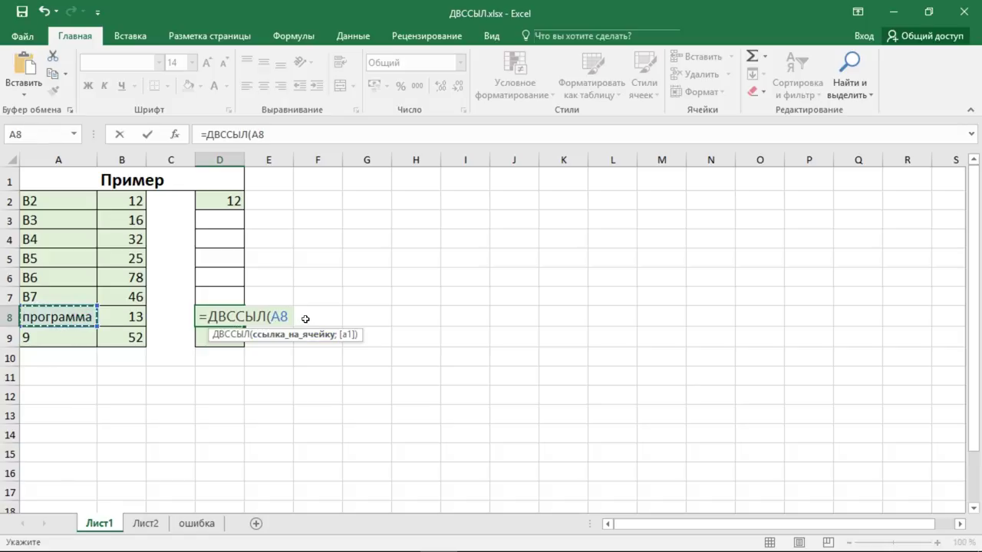
key(Return)
- Confirm D8 returns 13 from B8, the cell named программа
click(219, 320)
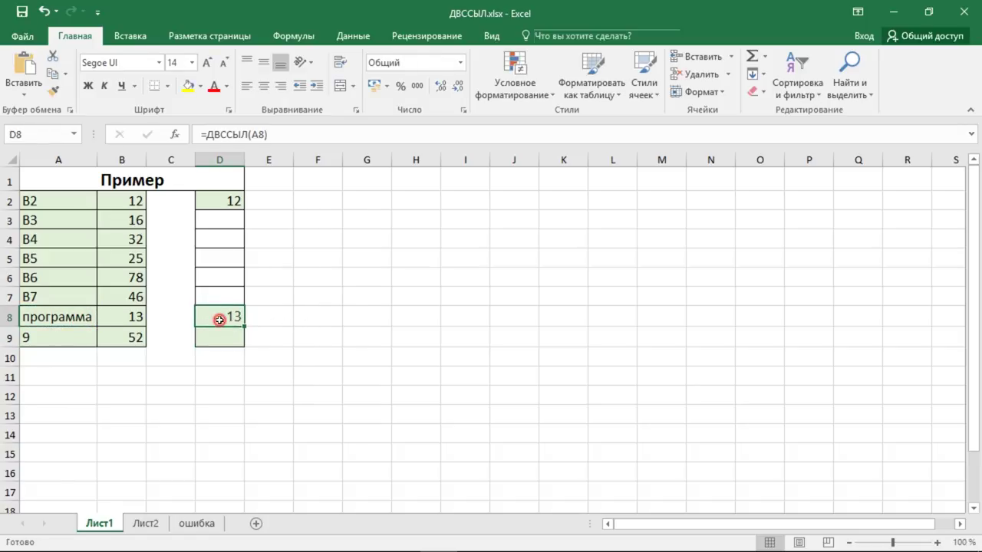
click(114, 319)
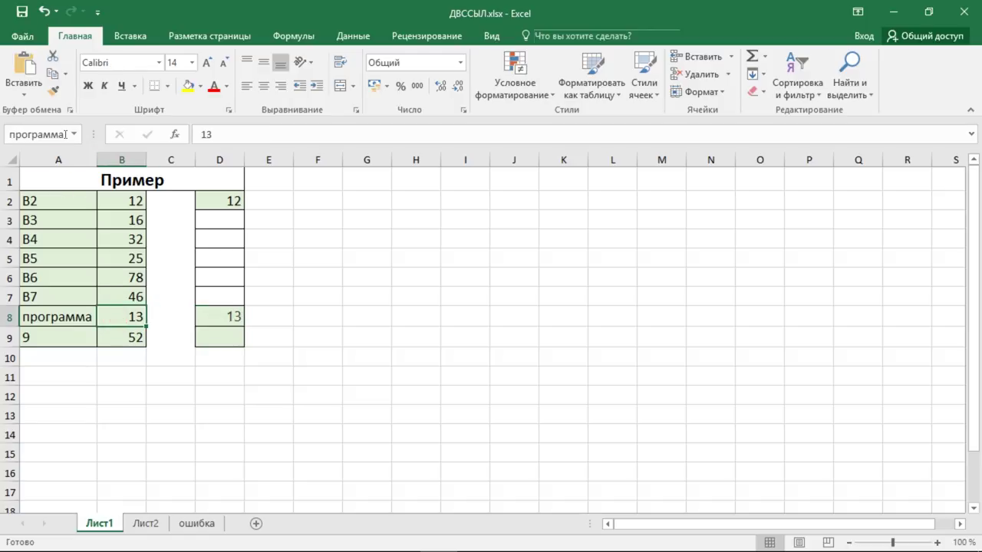
click(66, 135)
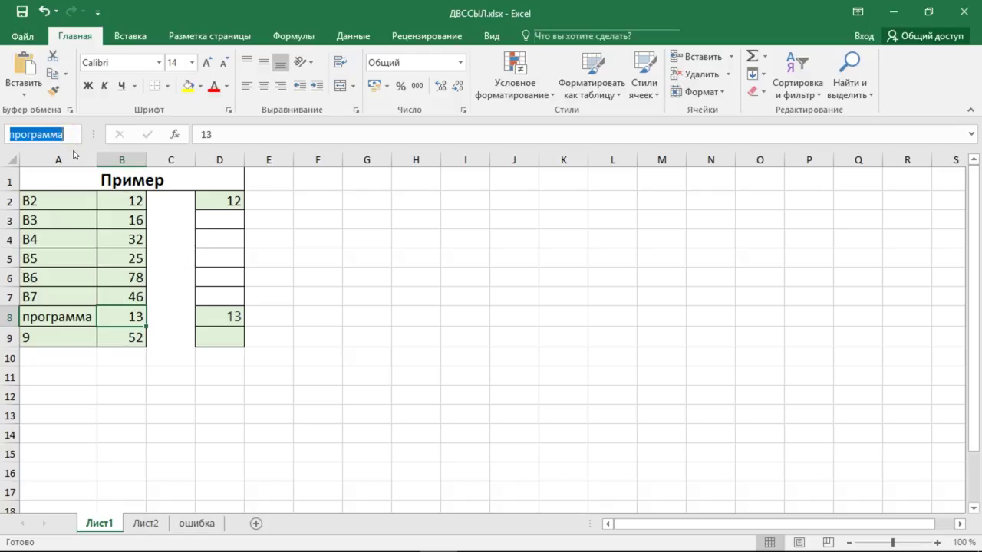
click(277, 322)
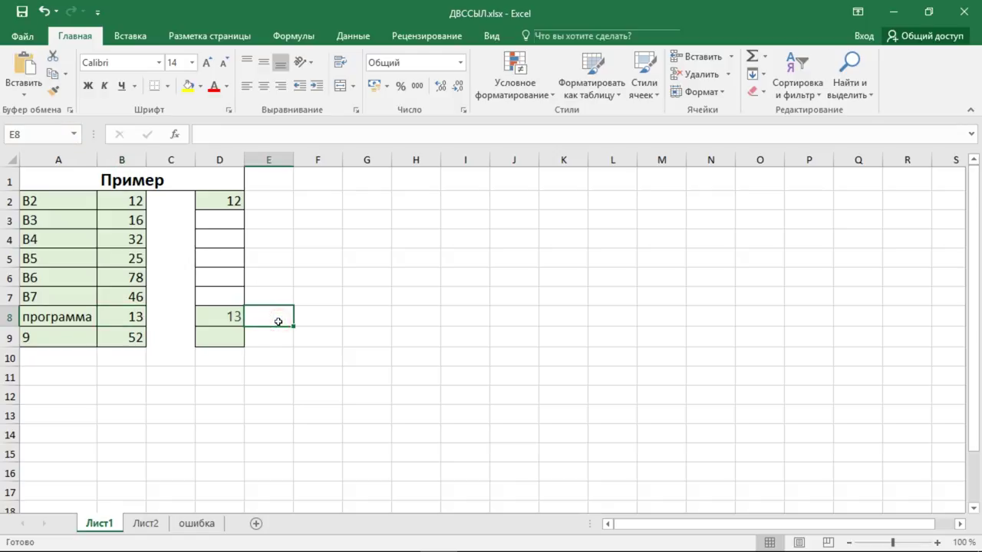
click(227, 339)
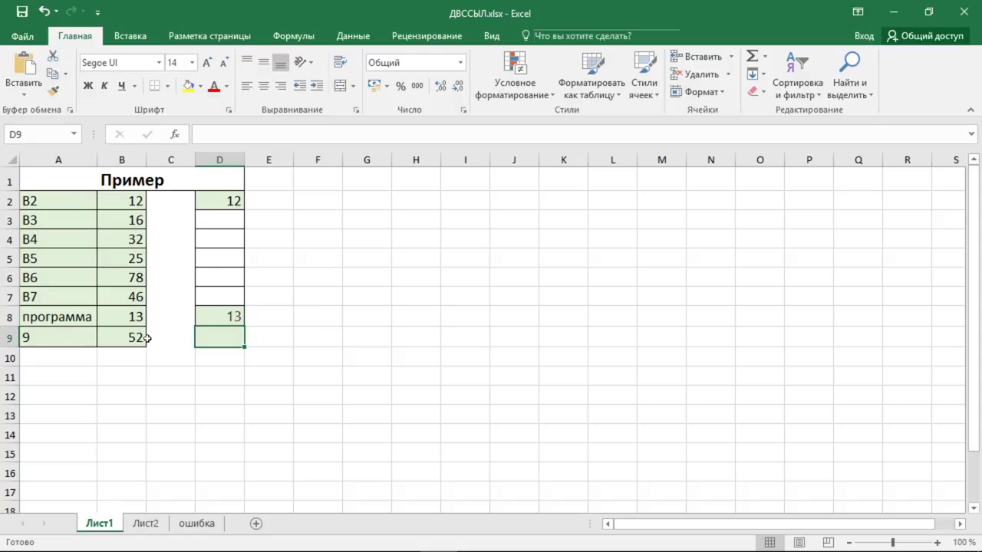
click(61, 344)
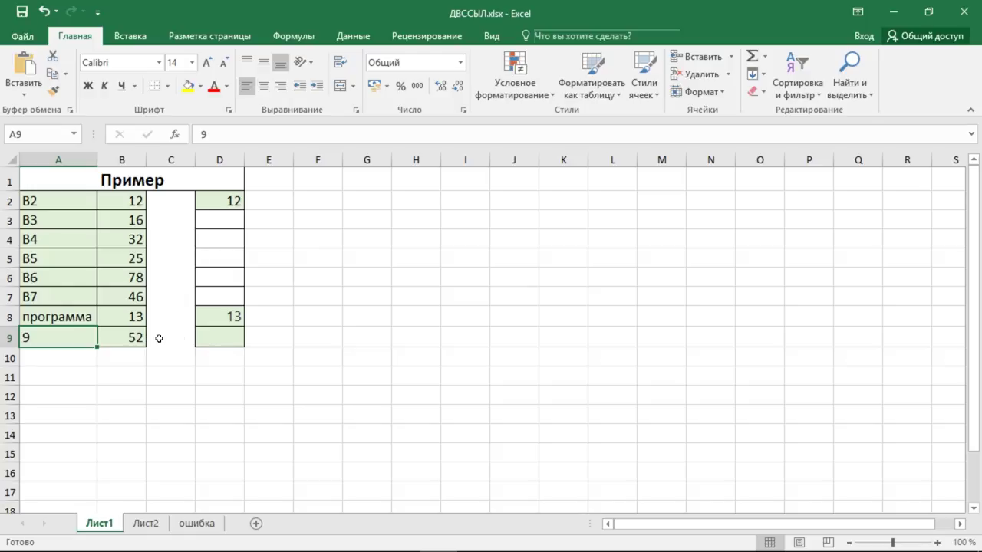
click(116, 339)
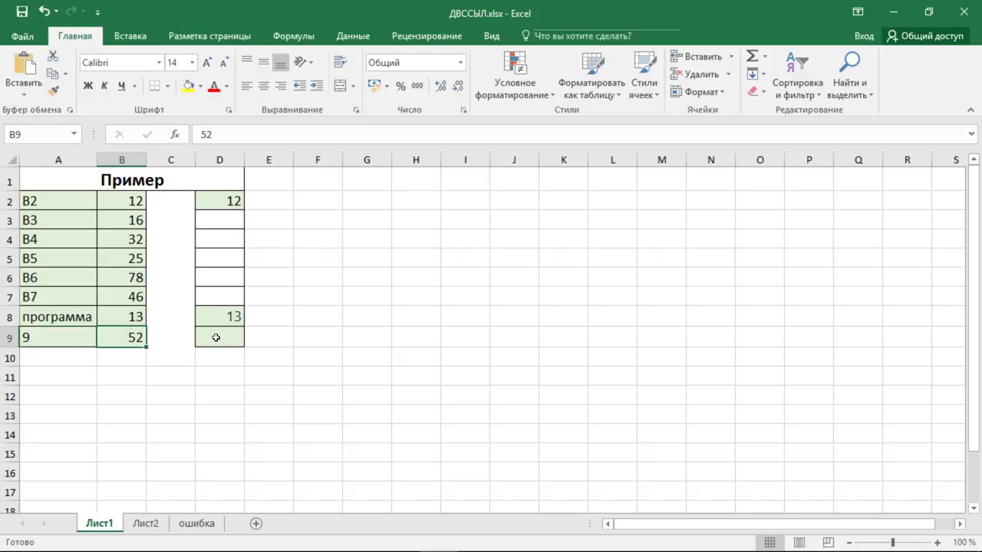
click(216, 338)
- Enter =ДВССЫЛ("В"&A9) in D9 so it returns 52 from B9
text(=)
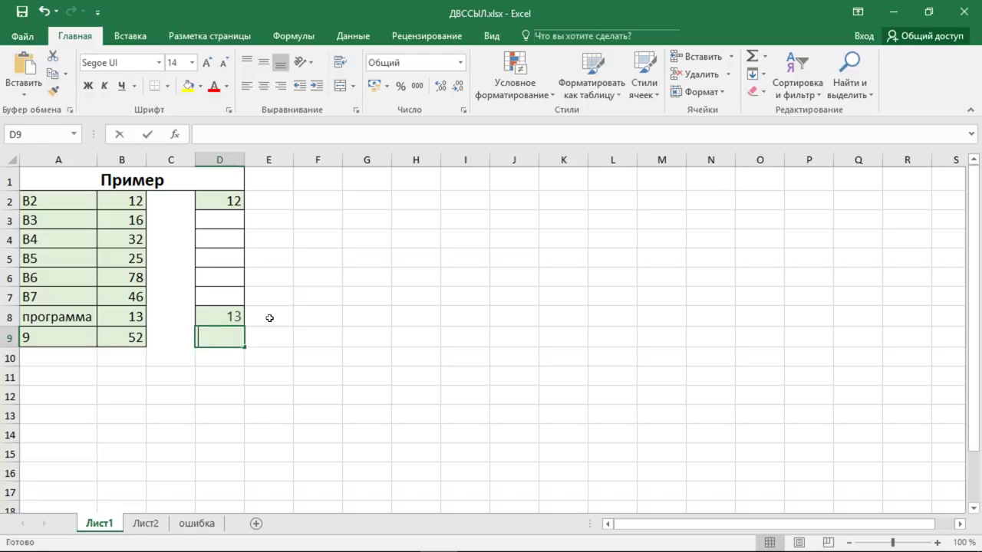
text(д)
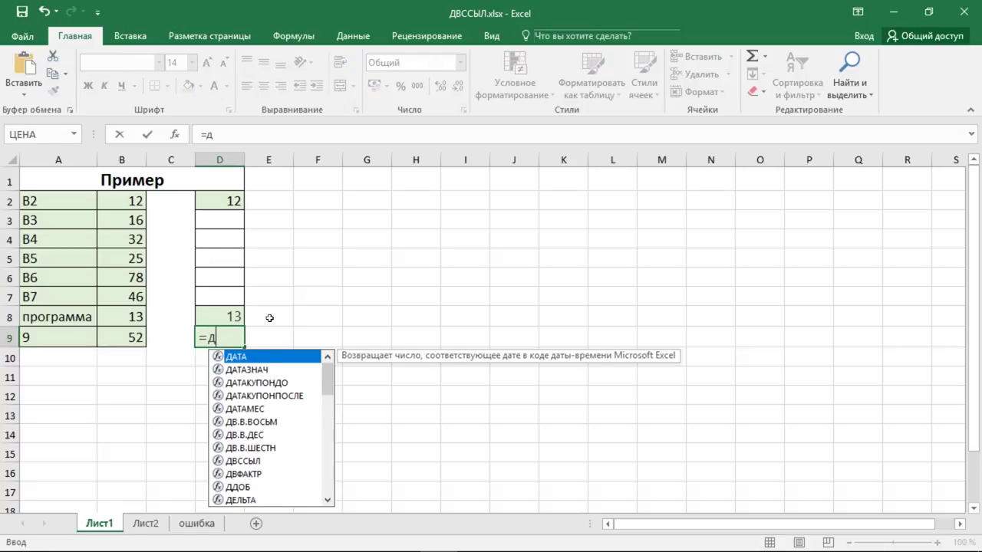
text(всс)
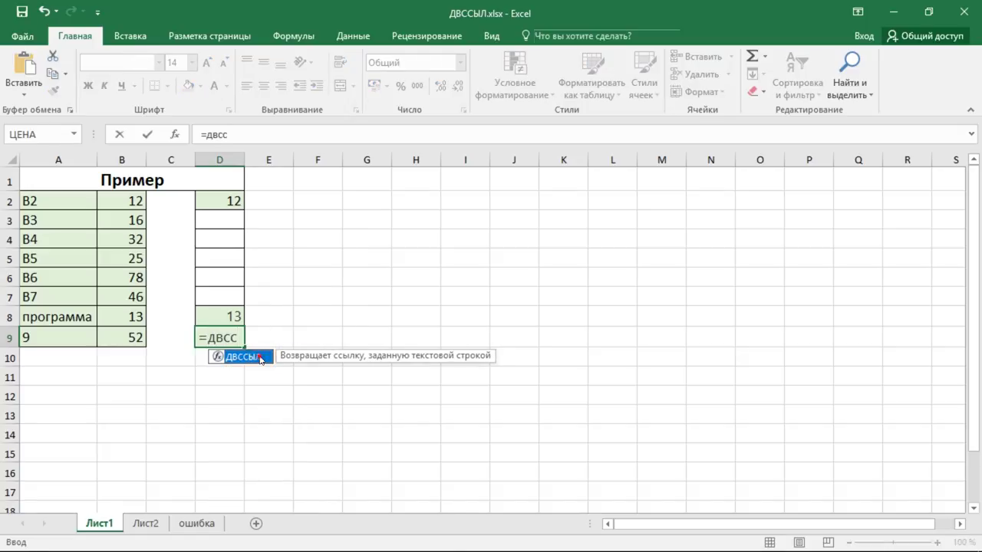
double_click(257, 355)
text("")
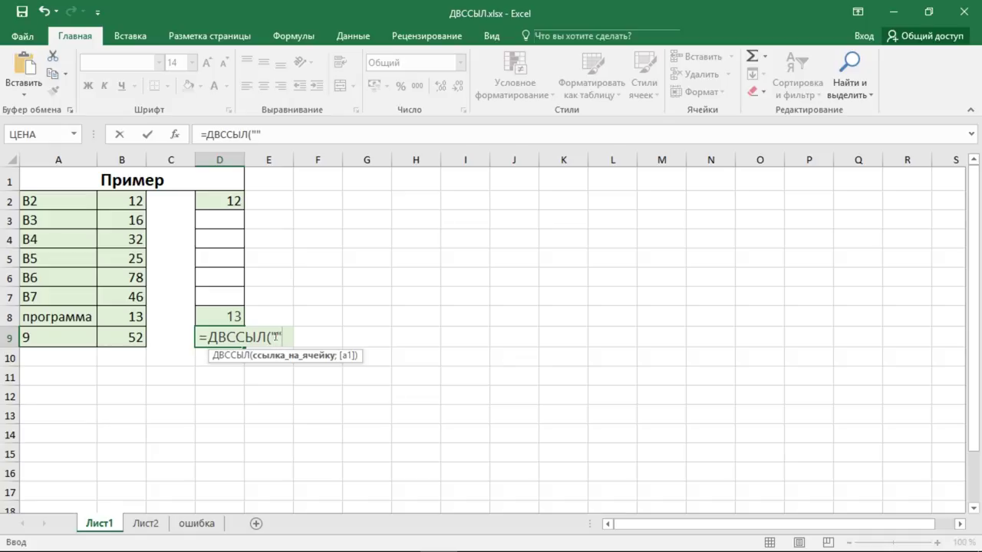
click(279, 336)
text(В)
text(&)
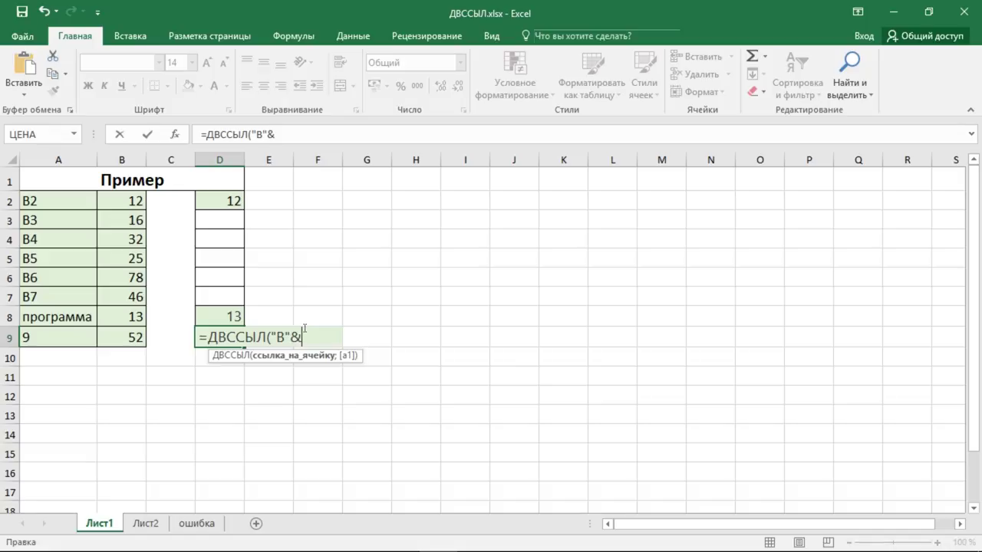
click(77, 339)
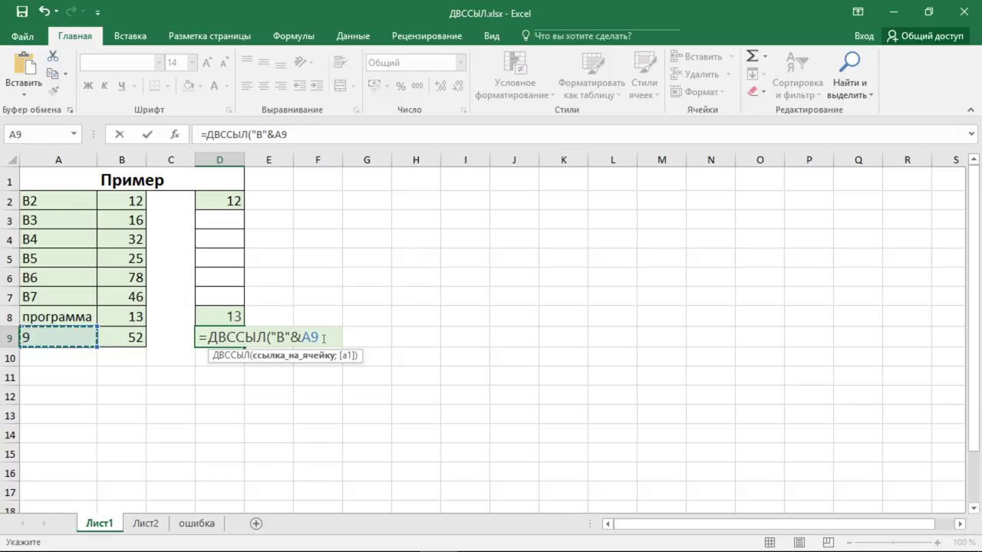
key(Return)
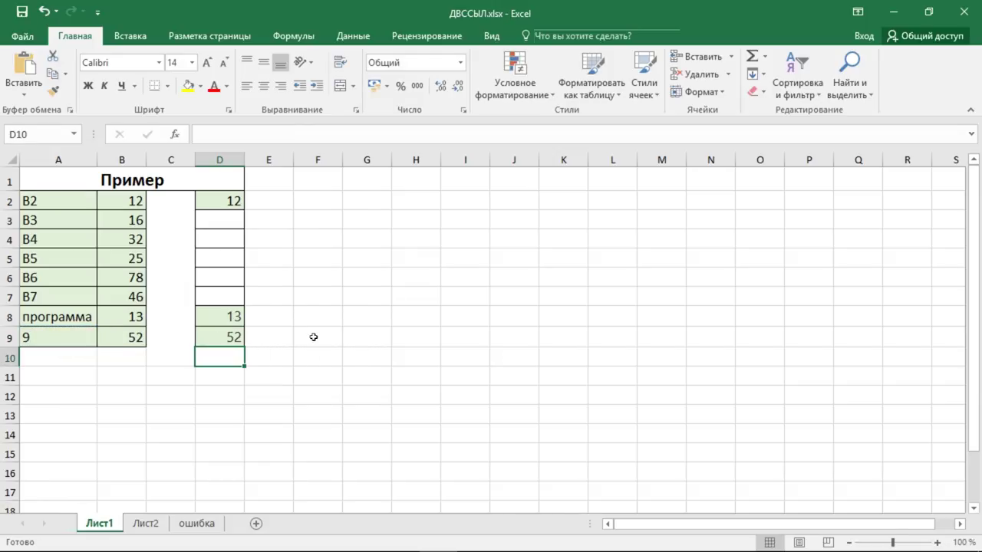
click(239, 338)
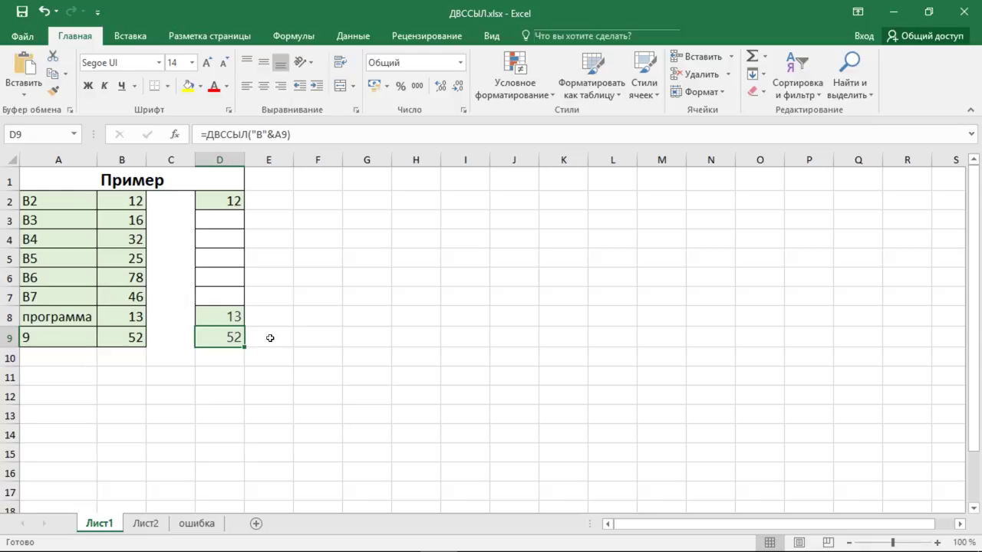
click(270, 339)
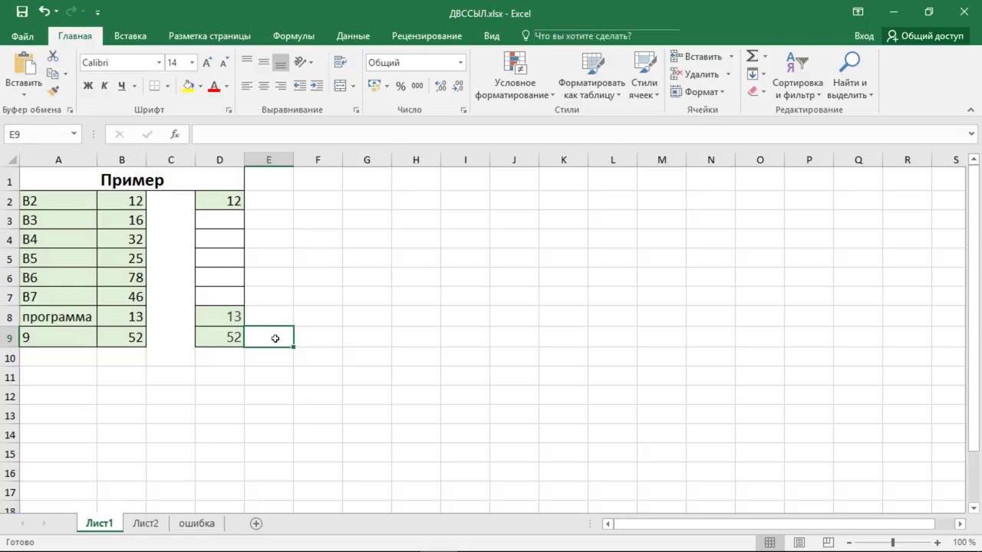
- On Лист2, clear the old Сумма за период total from E6
click(143, 523)
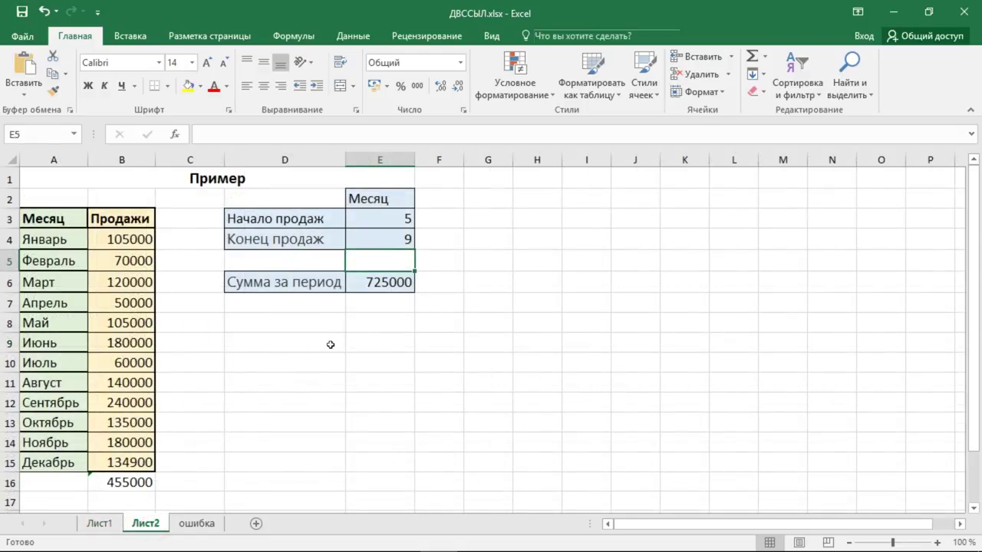
click(399, 283)
key(Delete)
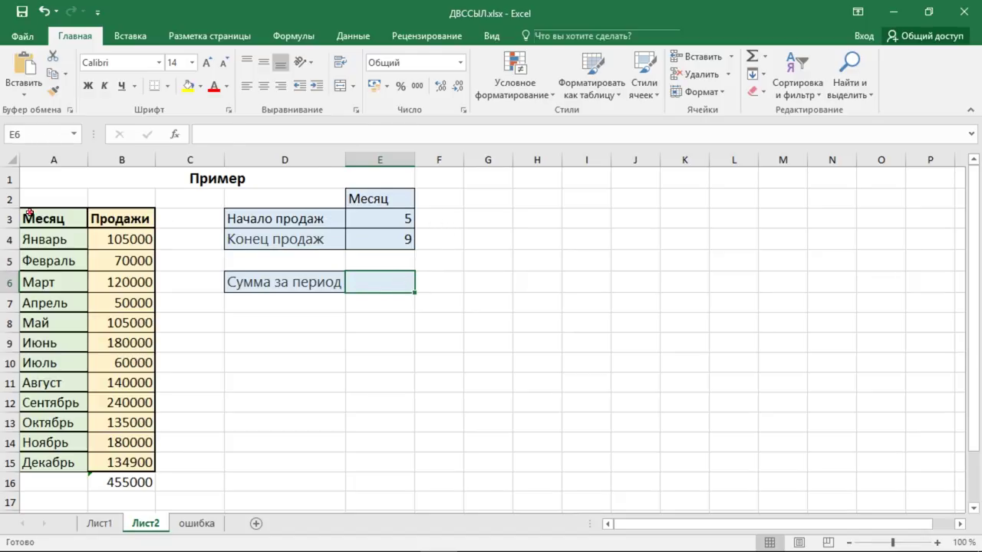
- Highlight the sales table and start month 5 / end month 9, then start E6's formula
drag(29, 215, 148, 461)
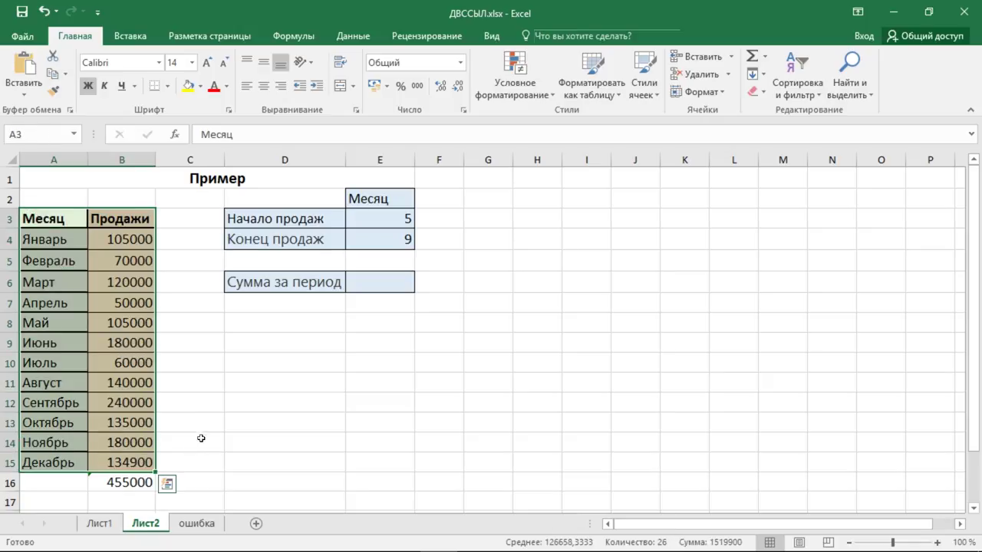
click(120, 216)
click(50, 217)
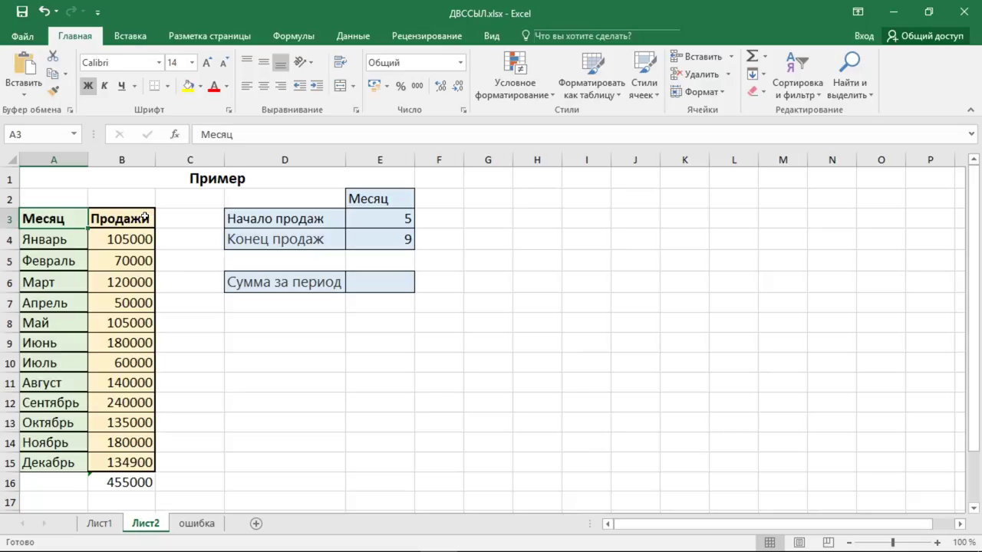
drag(249, 199, 388, 284)
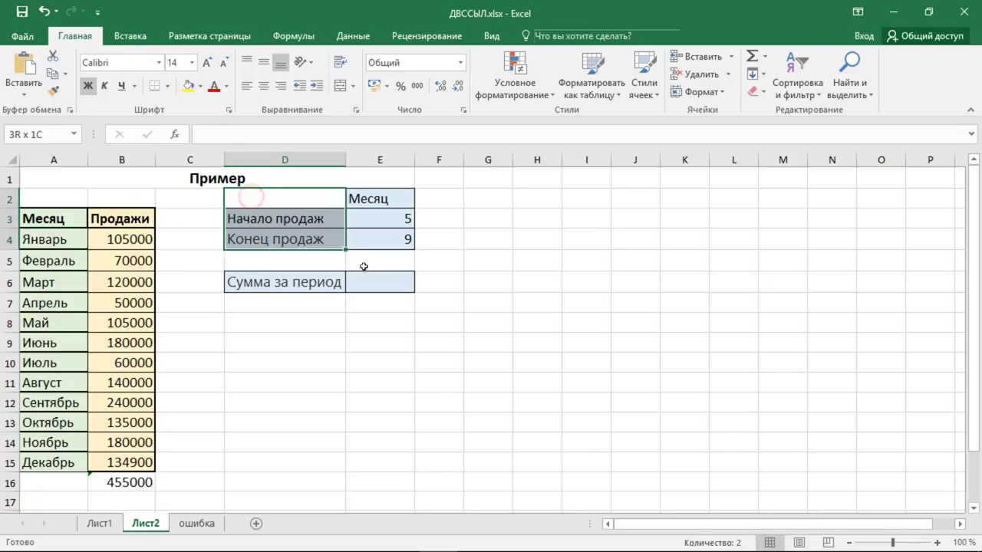
click(388, 304)
click(402, 218)
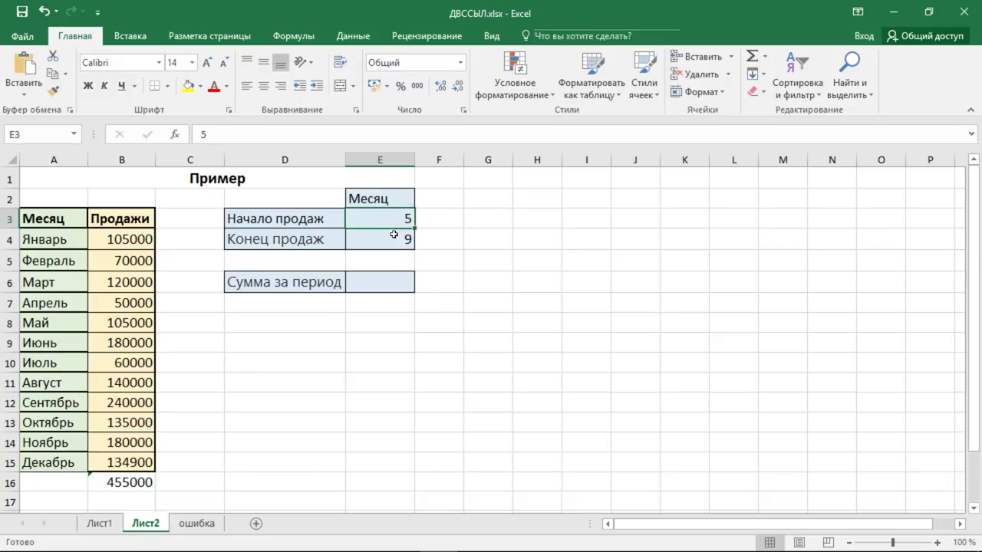
click(389, 240)
click(381, 280)
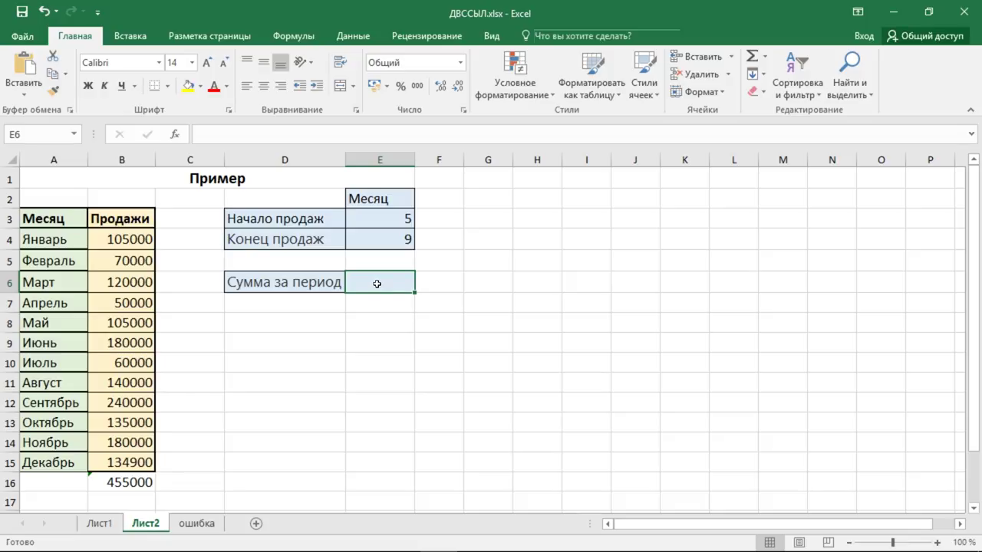
text(=)
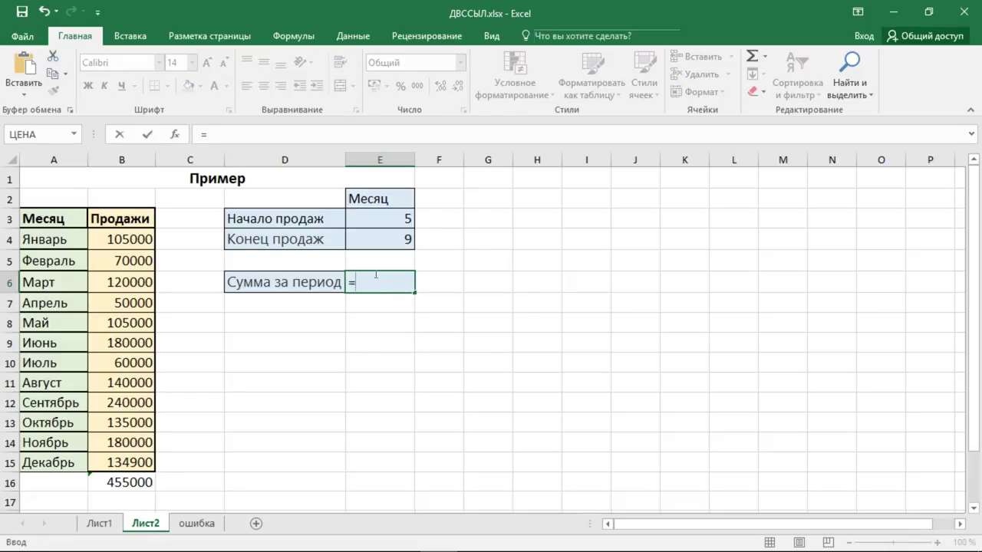
text(се)
- Build the start of E6's formula: =СУММ(ДВССЫЛ("B"&(E3+3)
key(BackSpace)
key(BackSpace)
text(с)
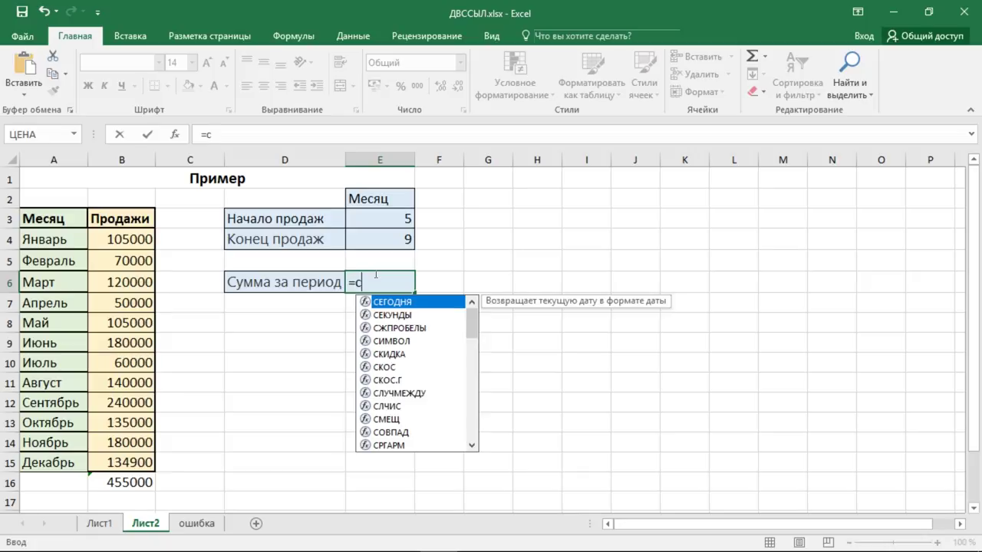
text(у)
double_click(385, 302)
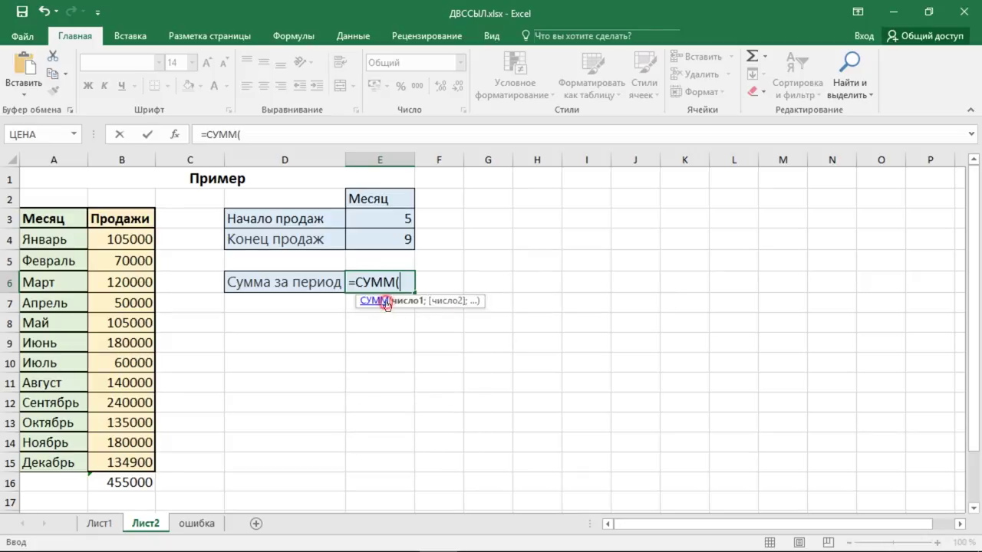
text(двсс)
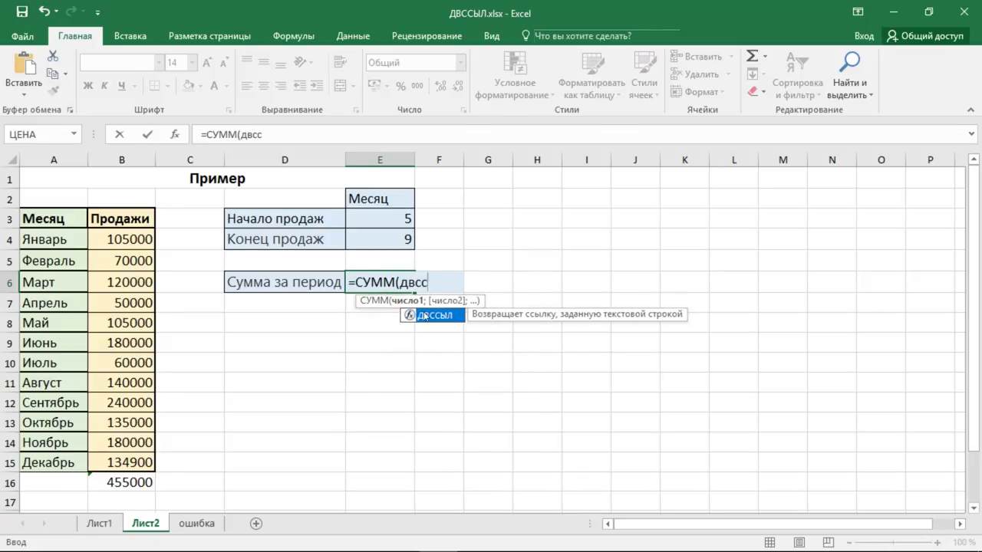
double_click(414, 314)
text(")
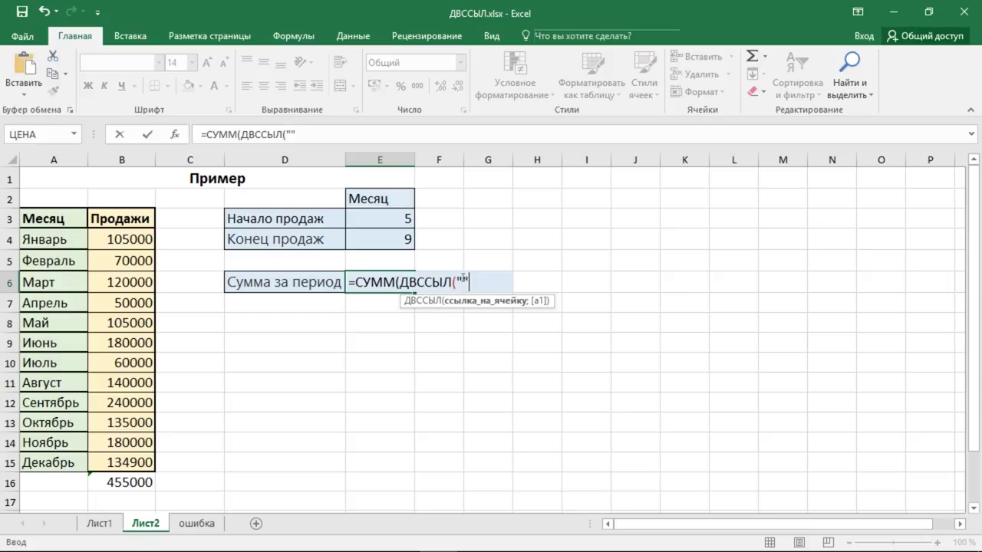
text(")
click(464, 282)
text(B)
click(483, 282)
text(&)
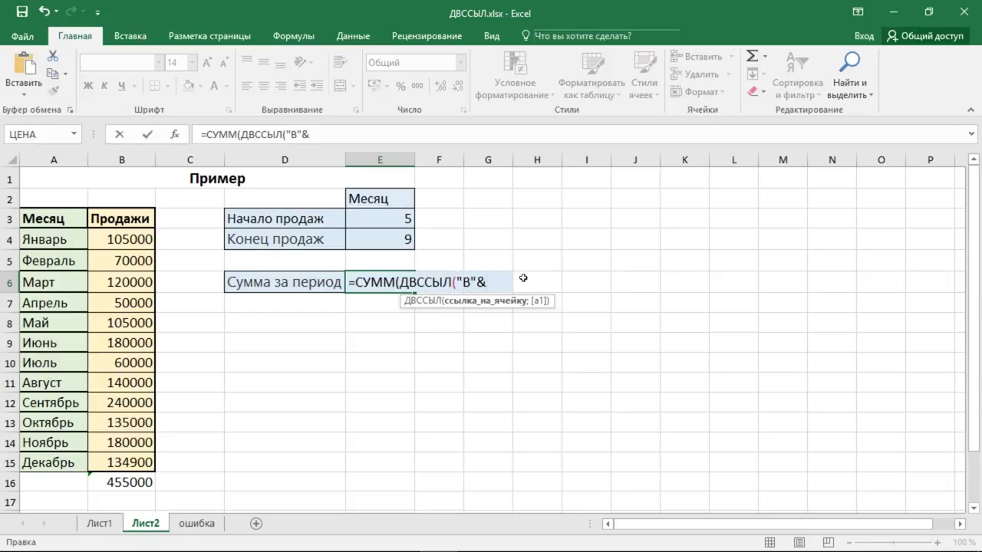
text(())
click(490, 282)
click(404, 220)
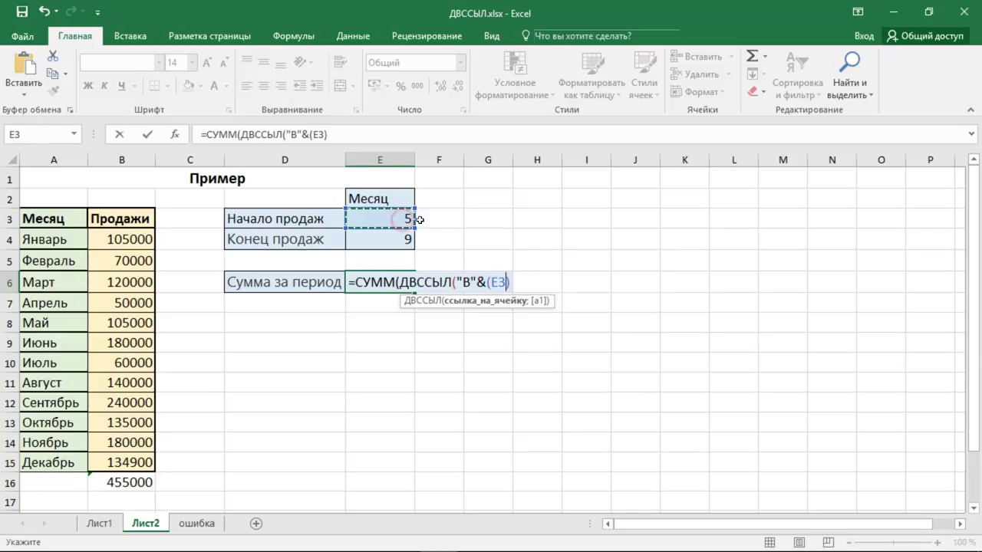
text(+3)
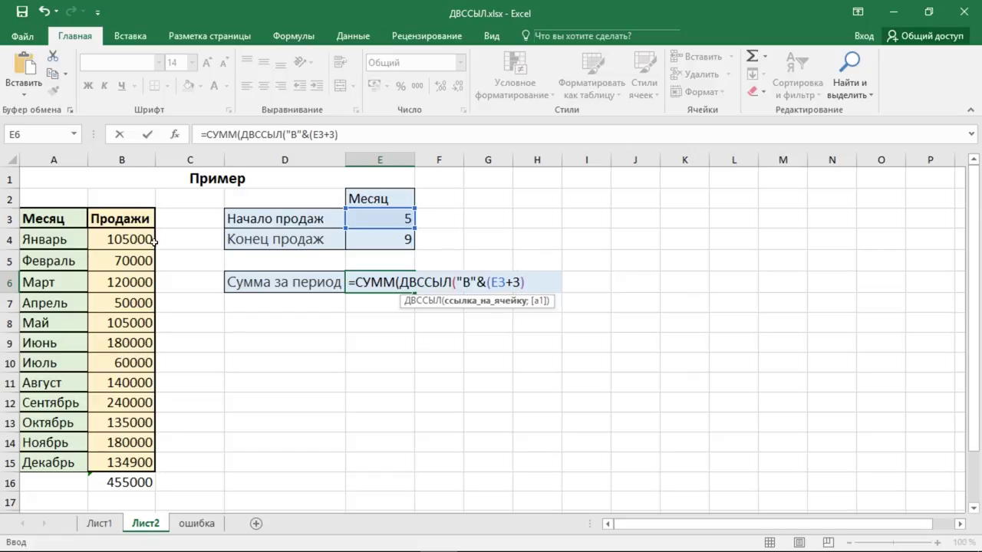
- Finish it with &":B"&(E4+3))) and commit, giving 725000
click(533, 282)
text(&":B)
text("")
text(:)
text(B)
key(Right)
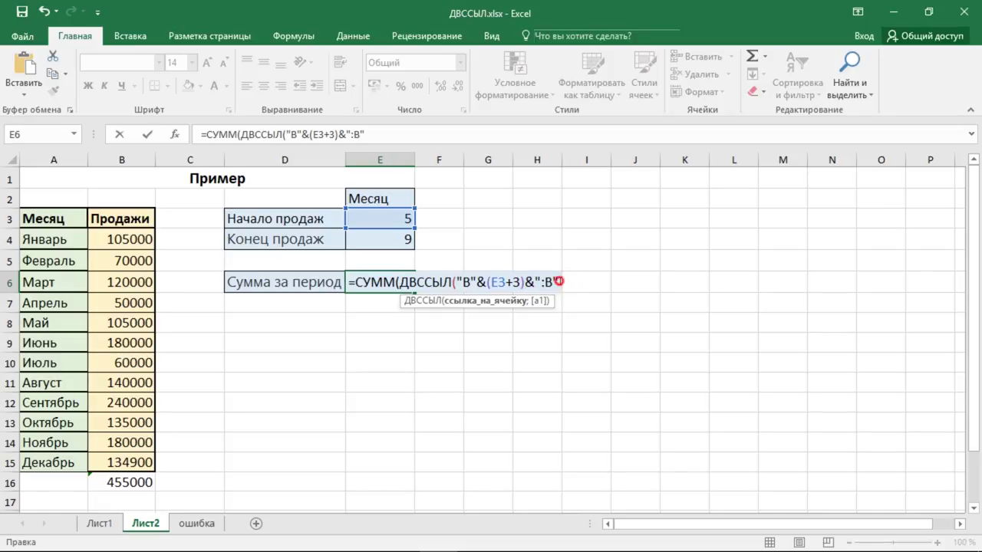
text(&)
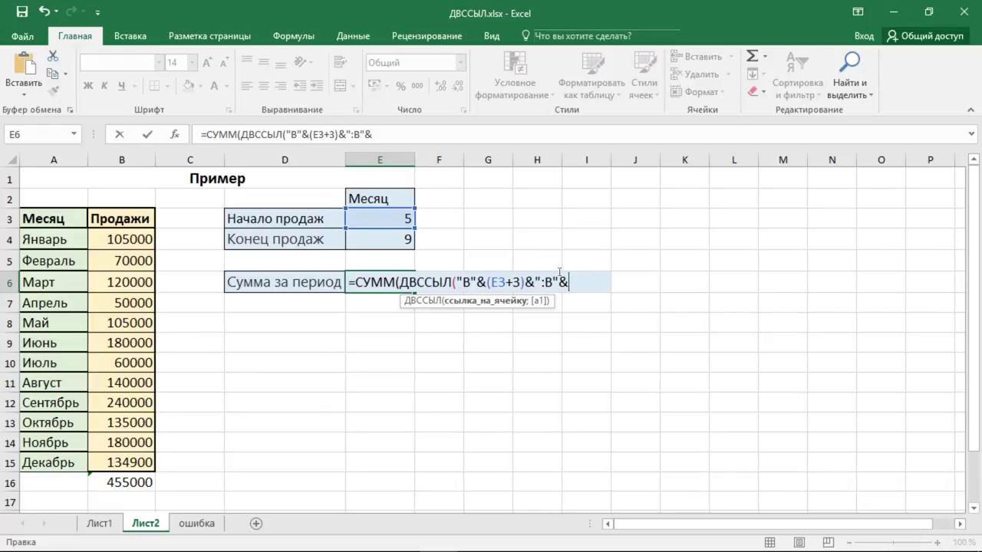
text(())
click(408, 241)
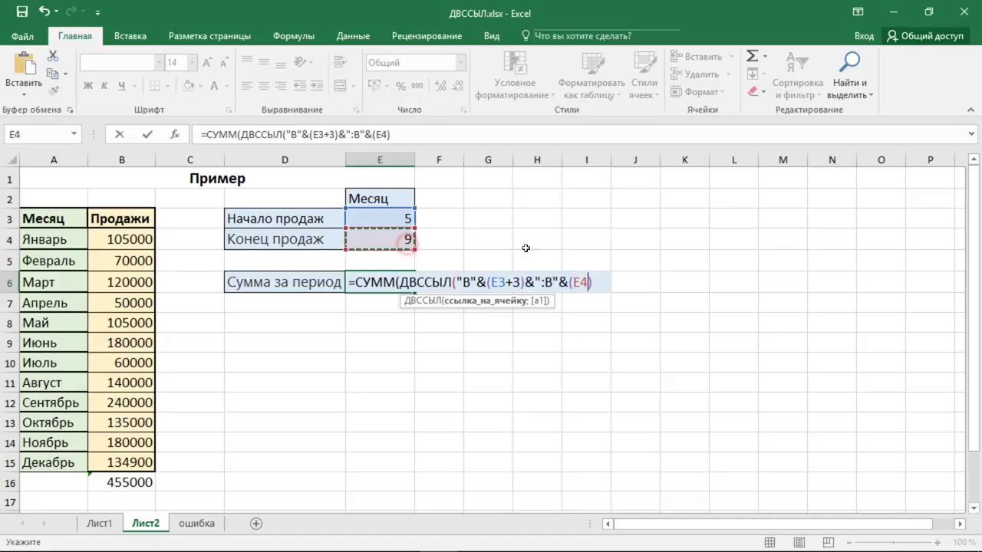
text(+3)
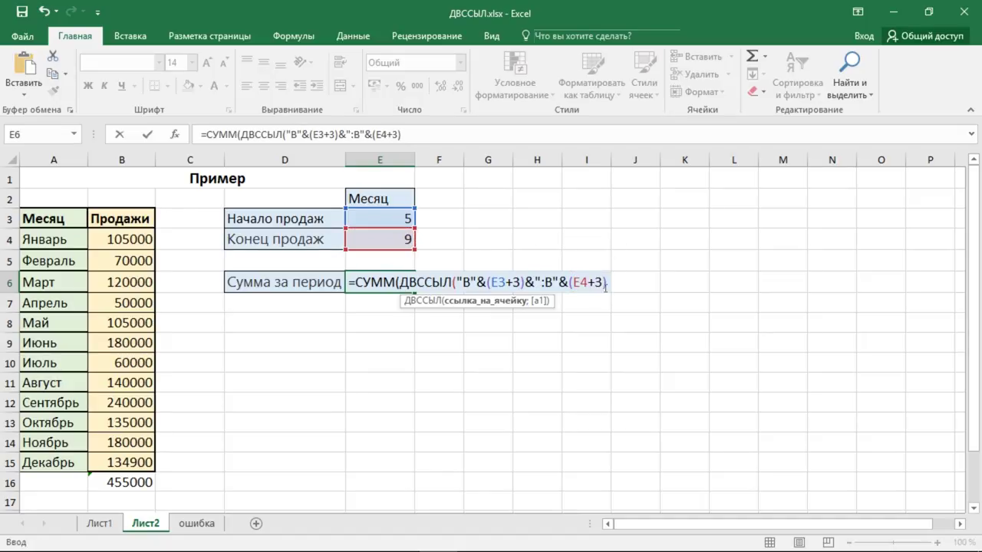
click(608, 282)
text())
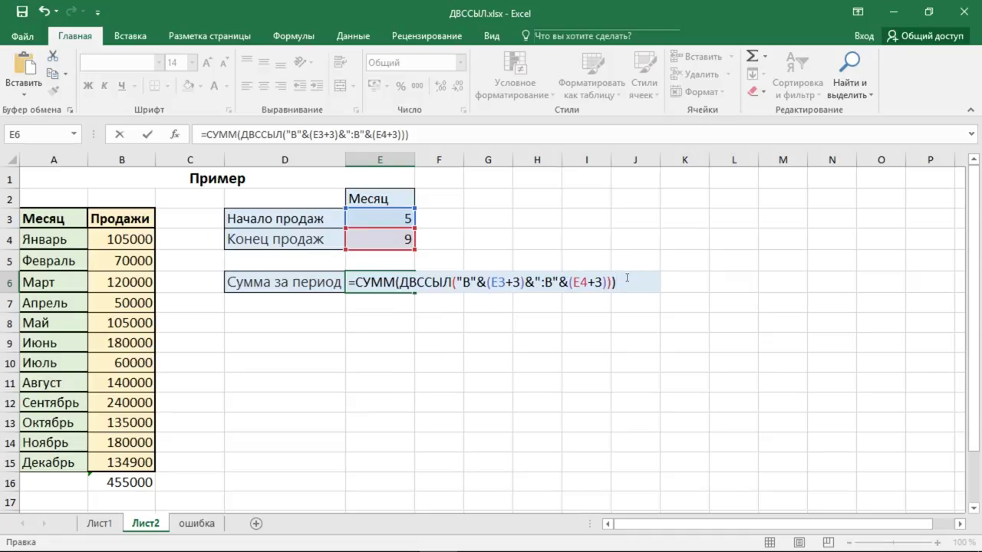
key(Return)
click(400, 282)
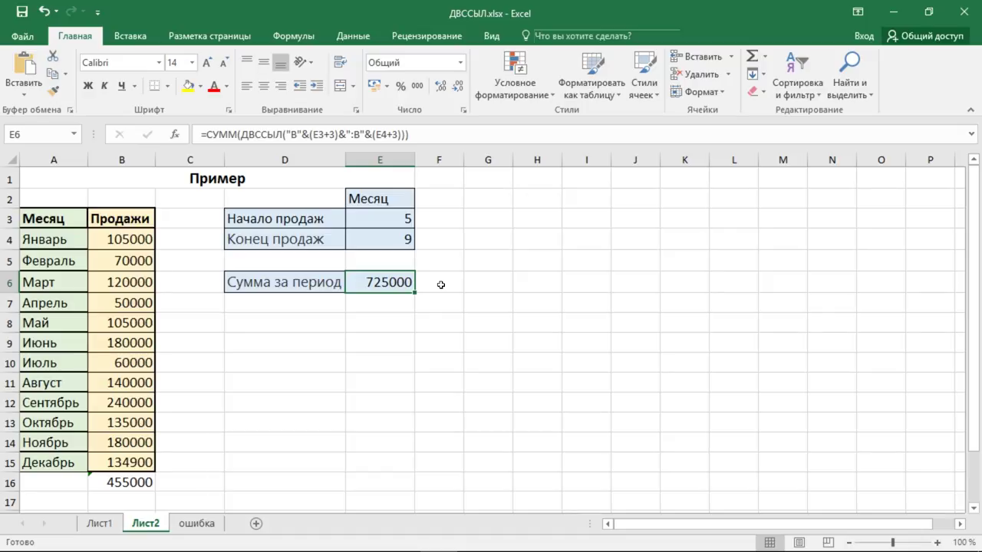
- Set the start month to 1 and end month to 12 and check E6's sum
click(411, 221)
text(1)
key(Return)
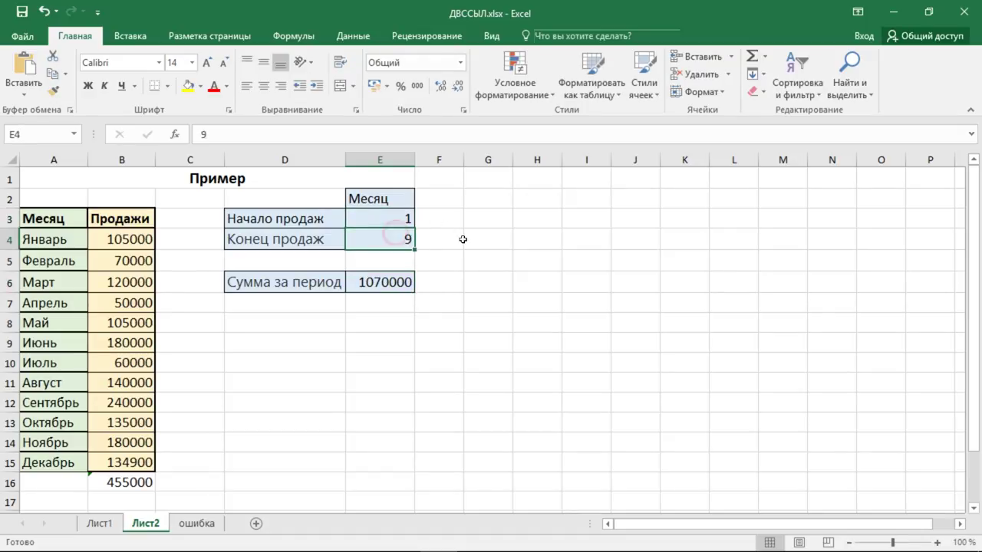
text(12)
key(Return)
click(412, 290)
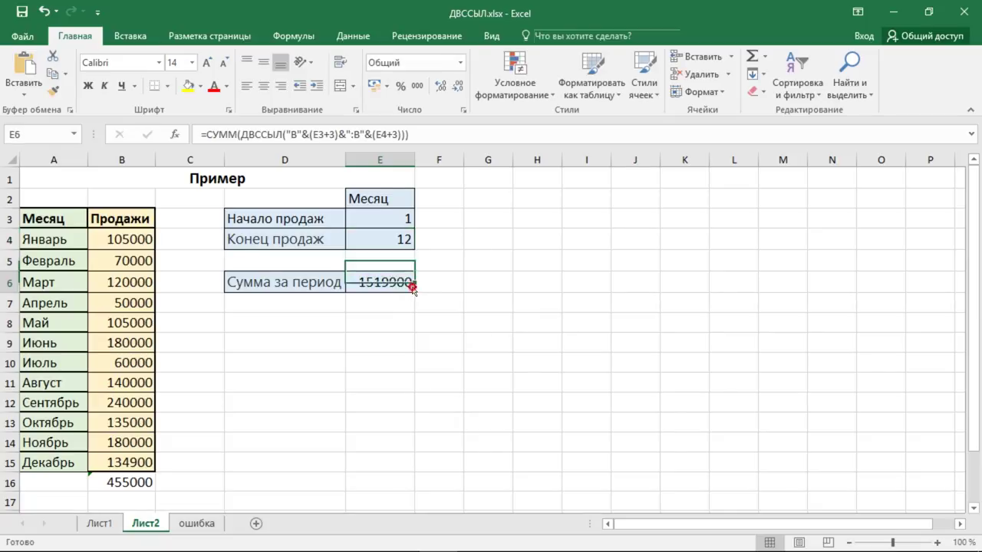
- Change the start month in E3 to 5, then 10, then 12 to watch recalculation
click(409, 220)
click(412, 284)
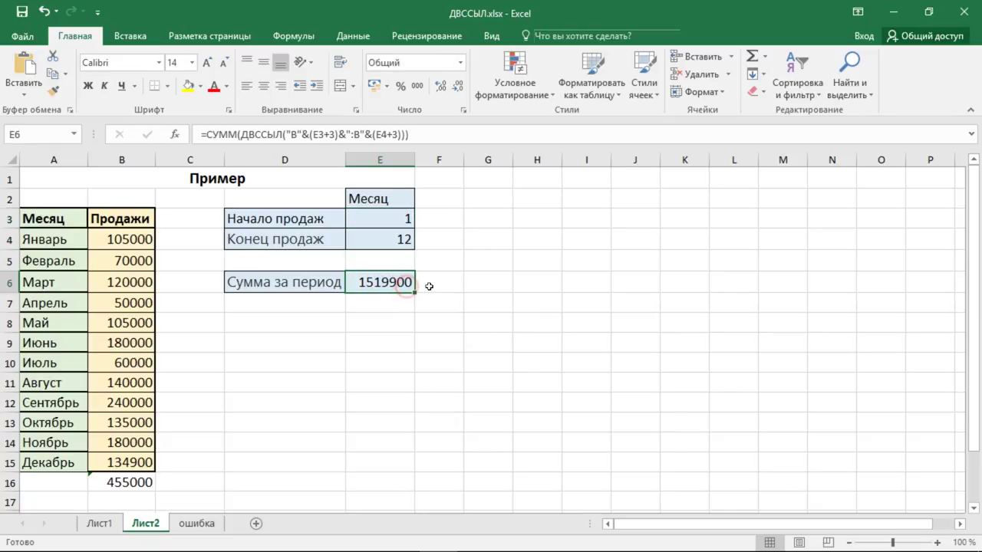
click(411, 219)
text(5)
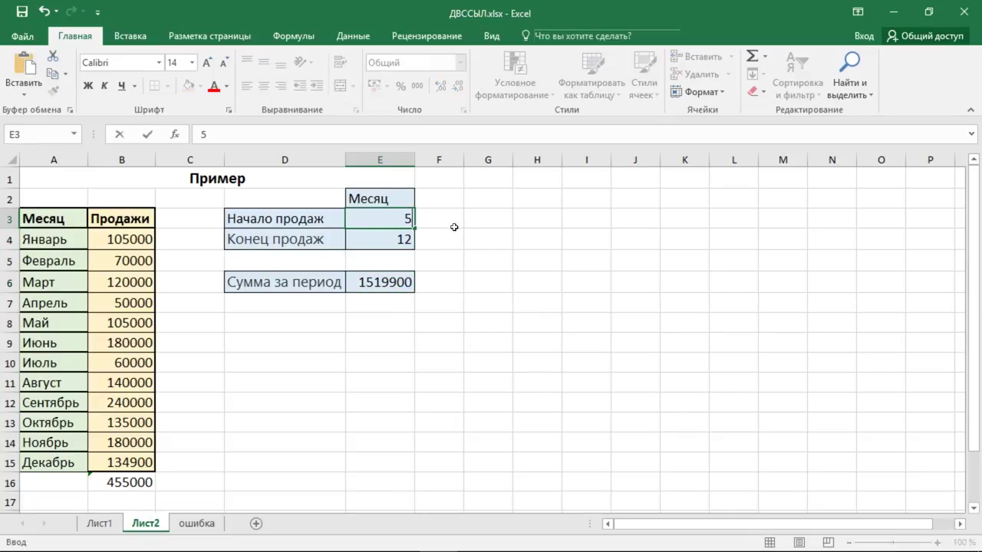
key(Return)
click(407, 219)
text(10)
key(Return)
click(403, 220)
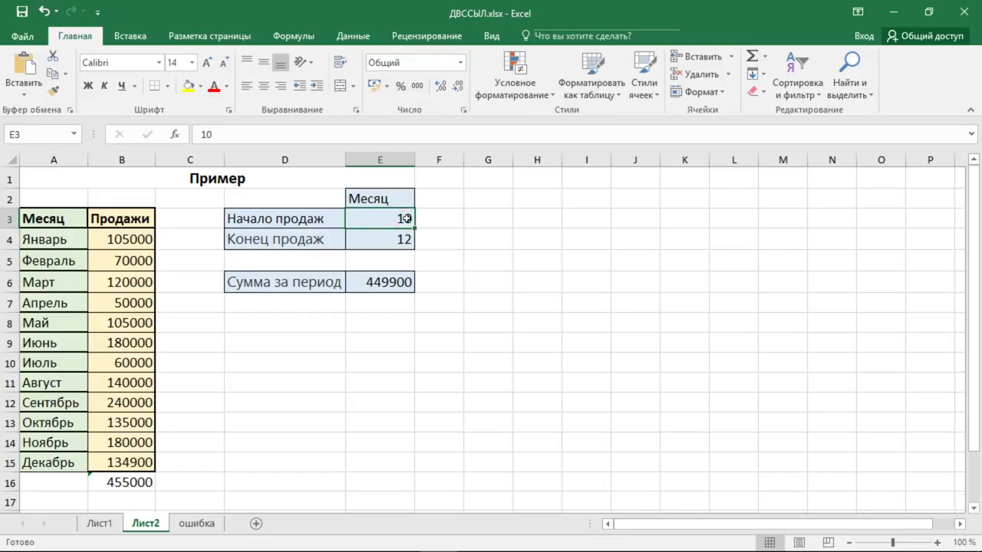
text(12)
key(Return)
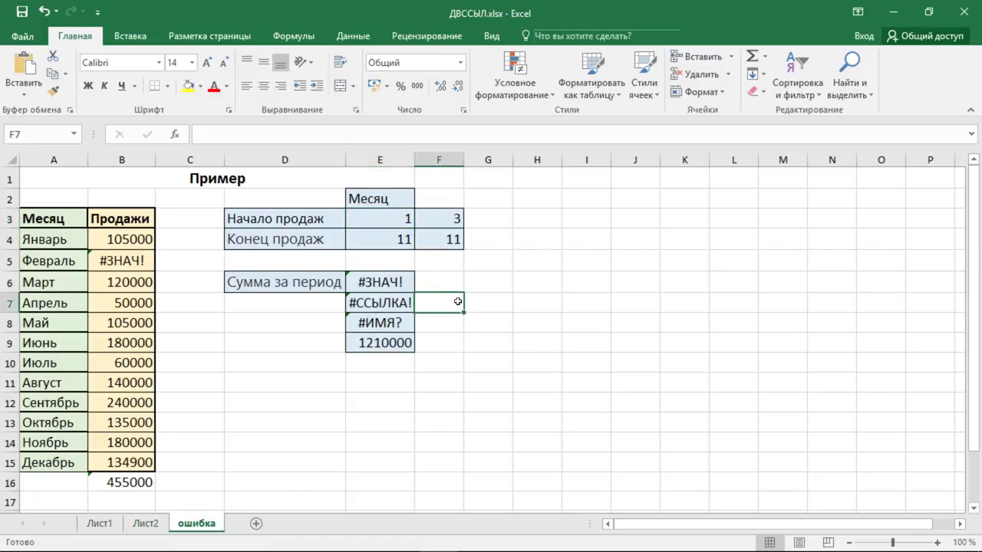
- Replace the wrong column letter in E7's quoted range text with a Latin B
click(411, 305)
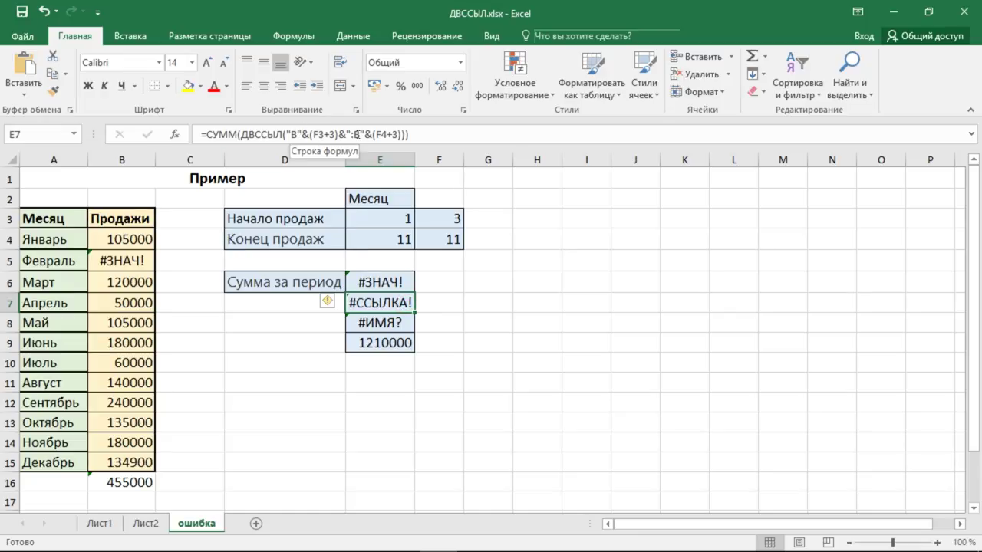
click(296, 134)
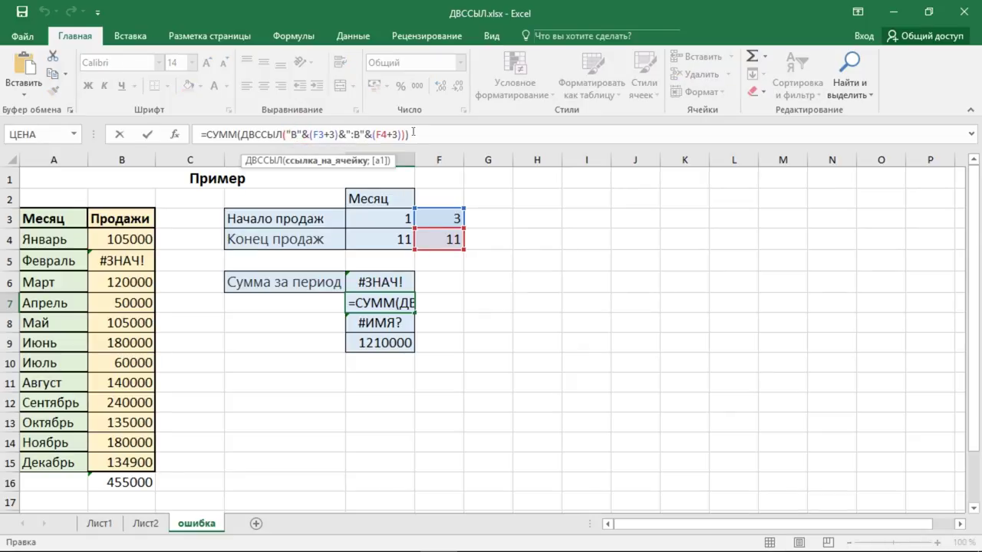
key(BackSpace)
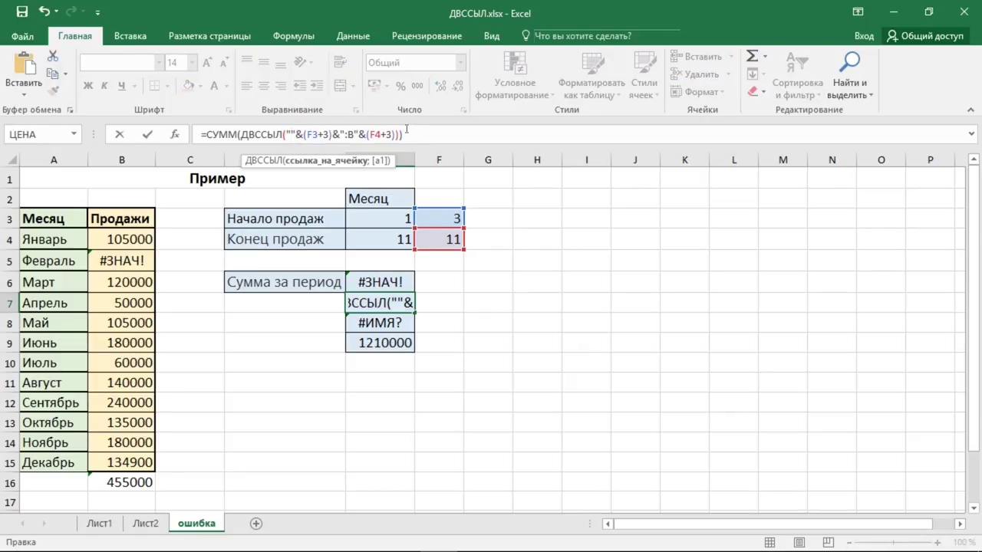
text(И)
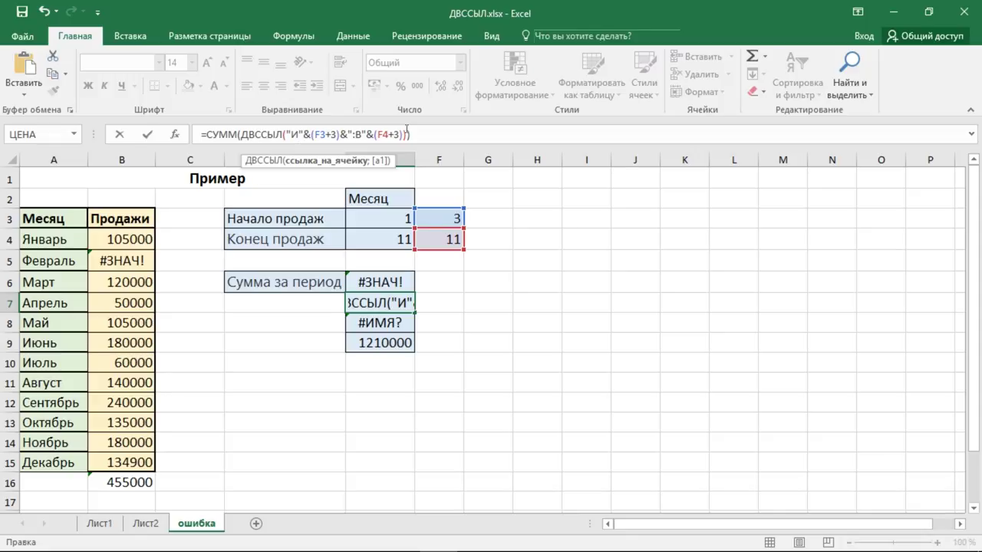
key(BackSpace)
text(B)
key(Return)
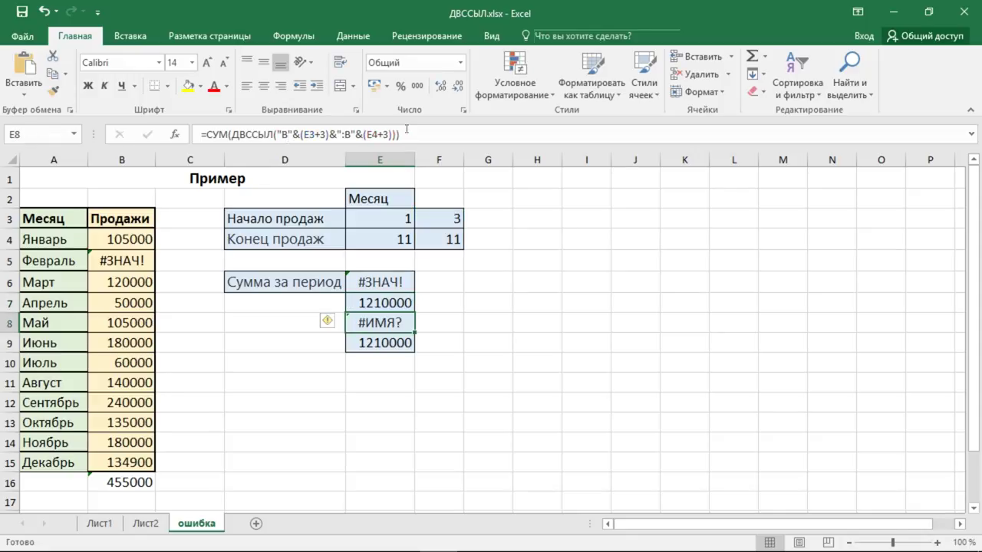
click(418, 280)
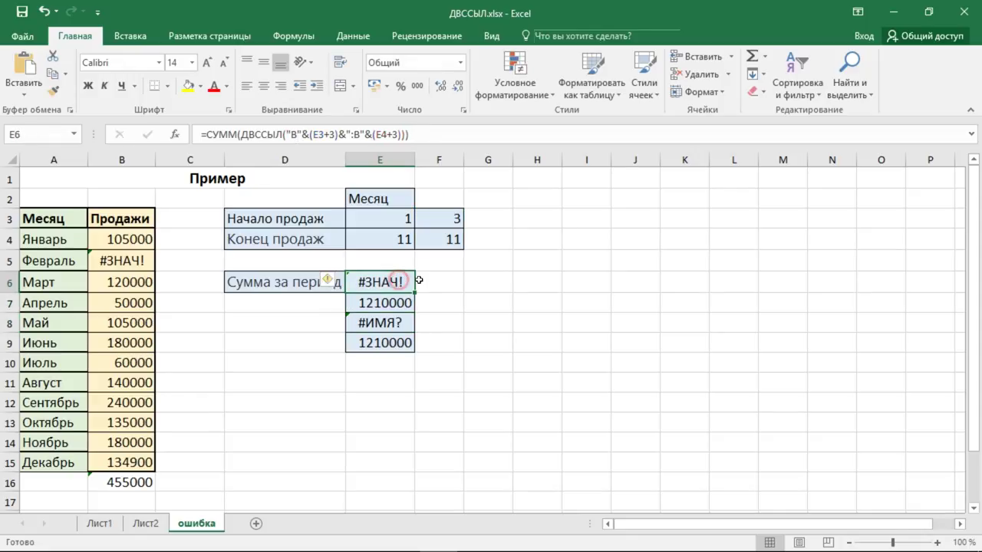
- Enter 3 as the start month in E3 so E6's #ЗНАЧ! error clears
click(132, 261)
click(412, 283)
click(409, 219)
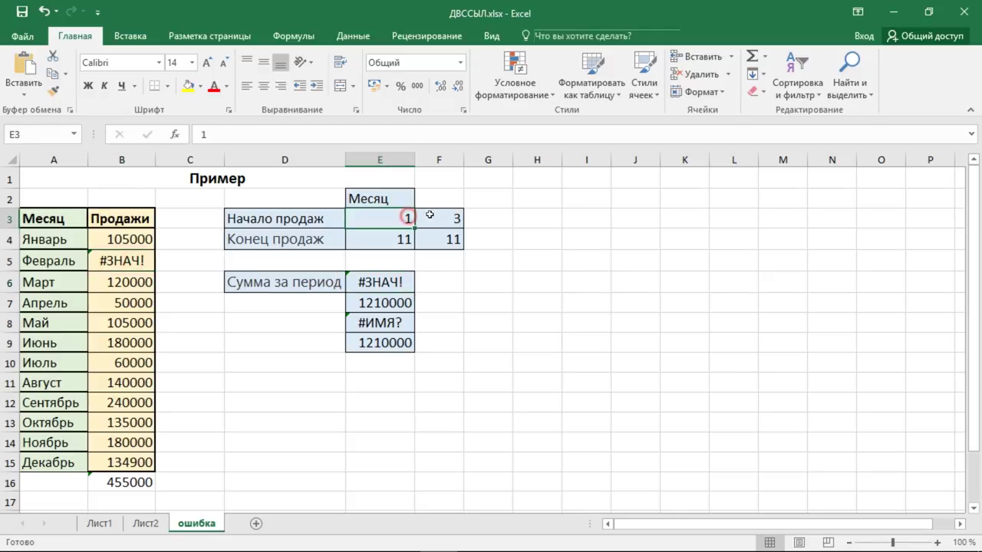
text(3)
key(Return)
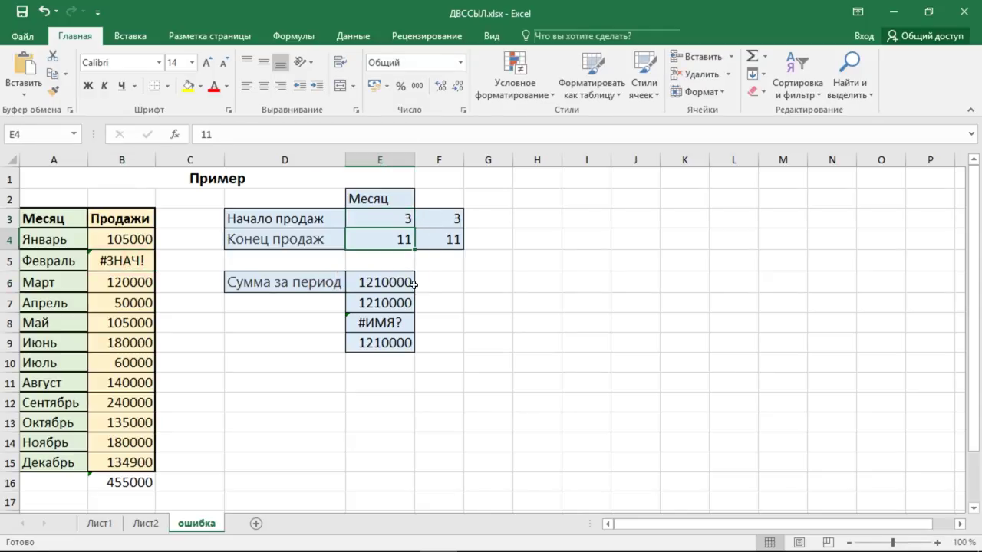
- Fix E8's misspelled СУМ to СУММ so it returns 1210000 instead of #ИМЯ?
click(403, 324)
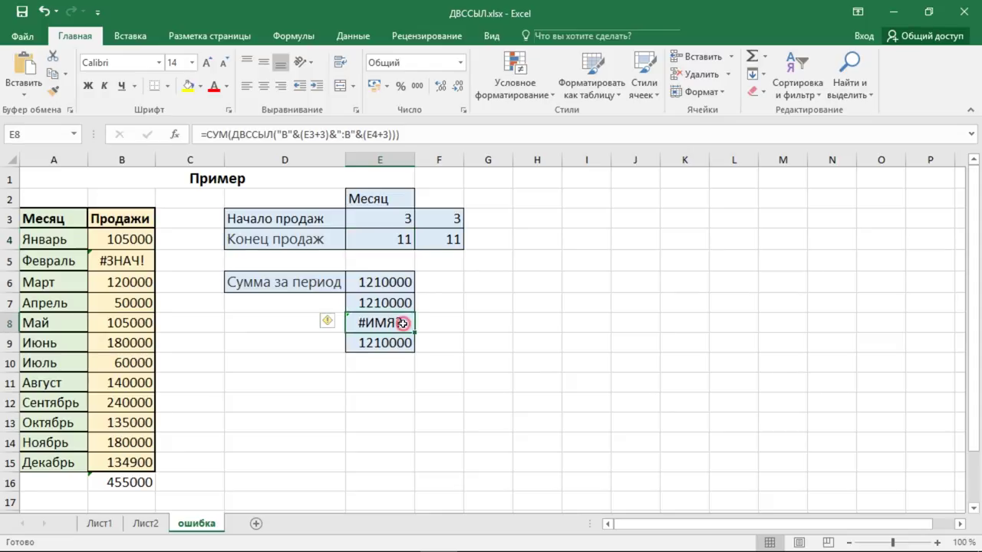
click(230, 135)
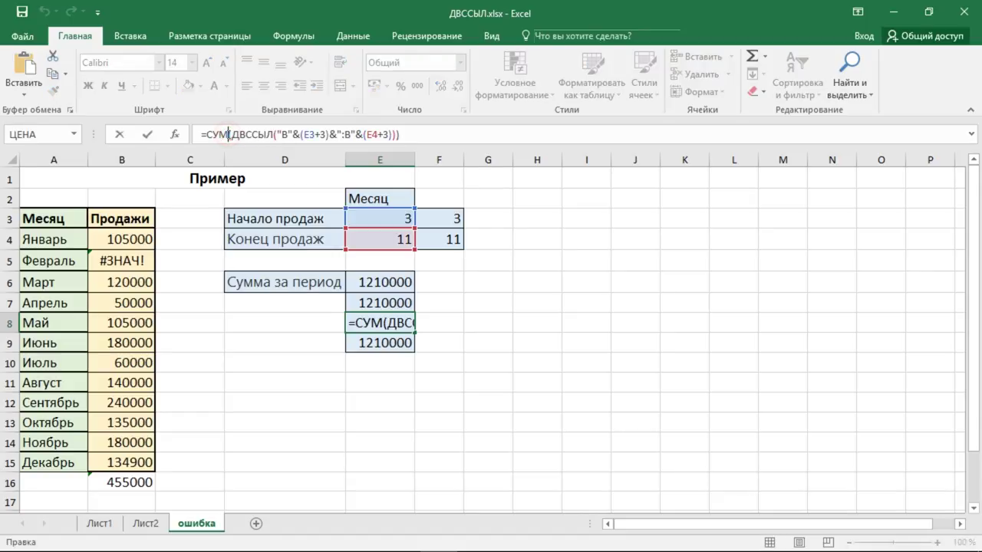
text(v)
key(BackSpace)
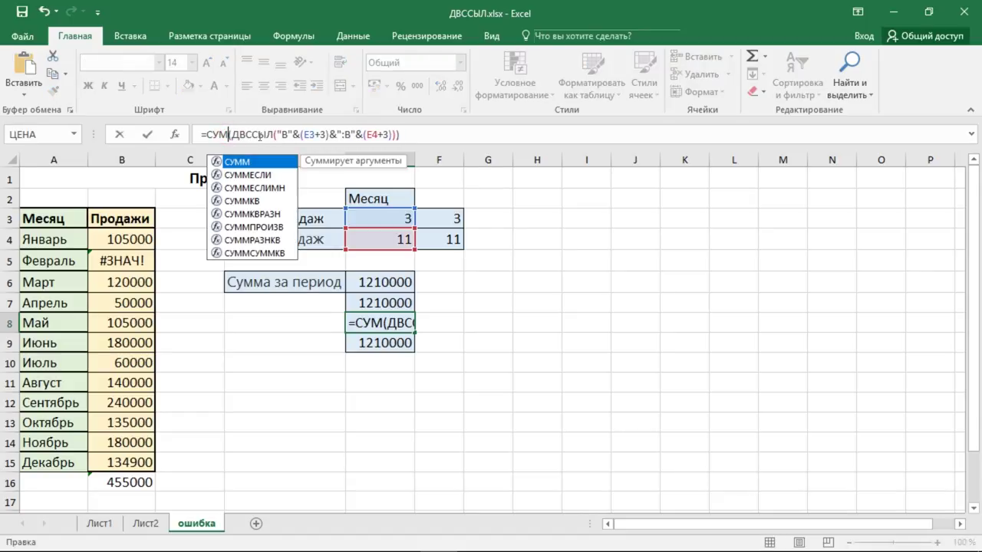
text(м)
key(Return)
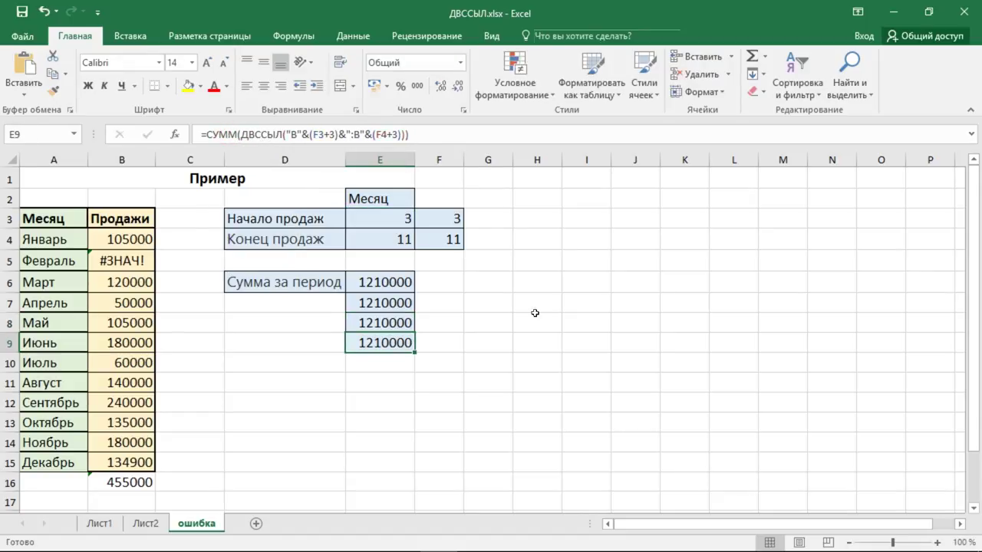
key(Up)
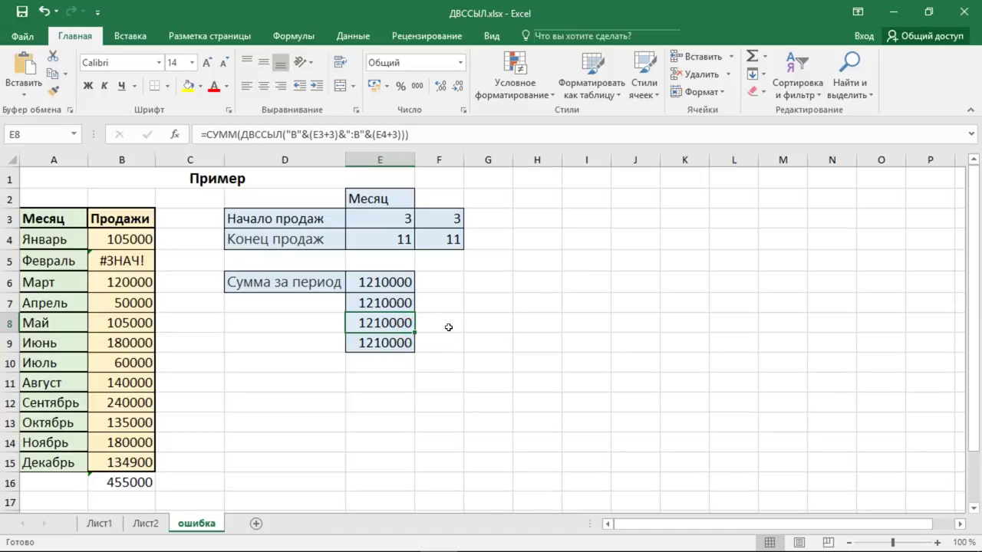
click(449, 328)
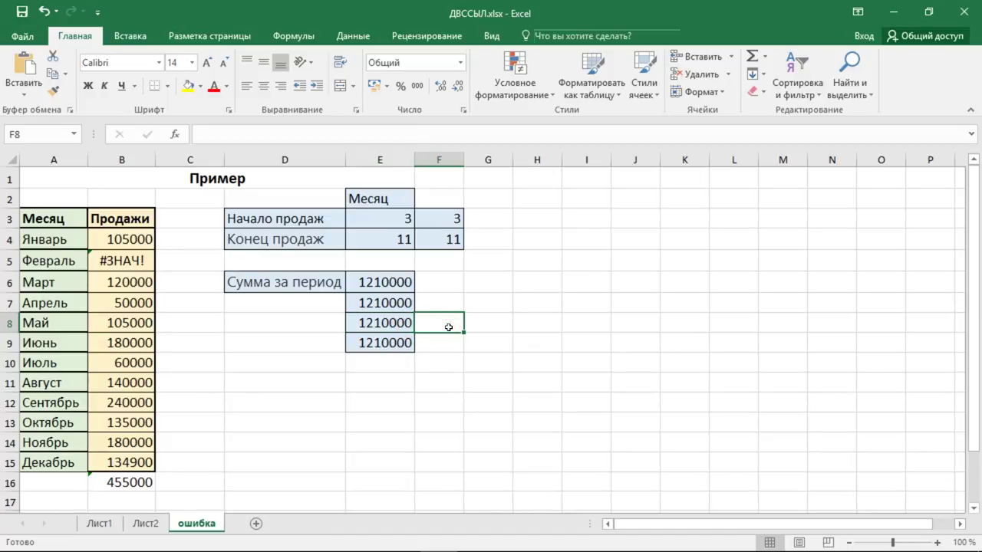